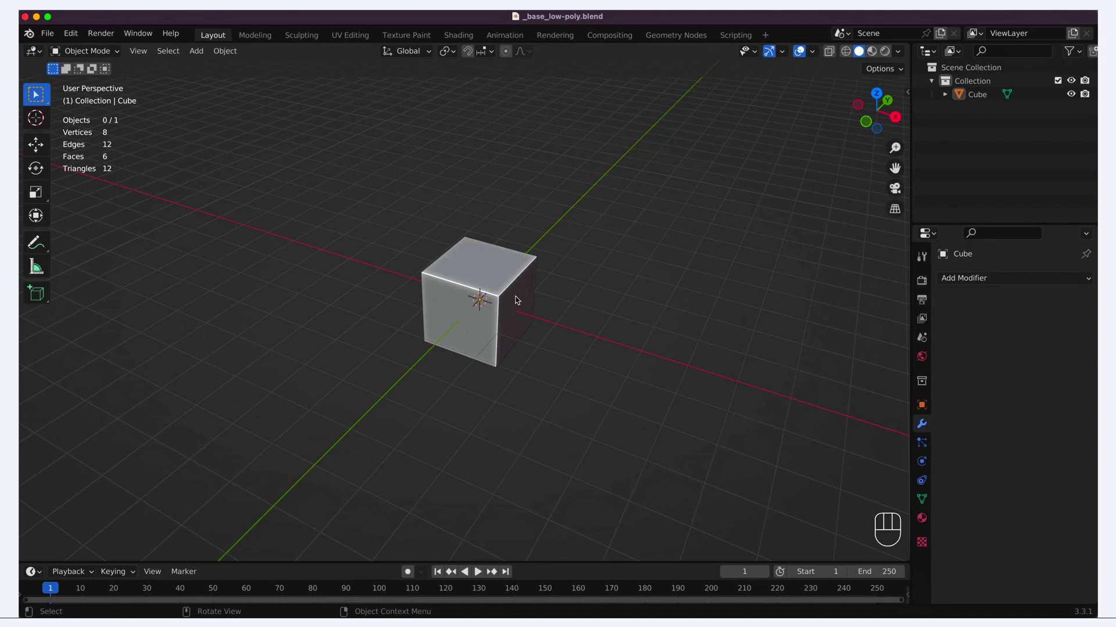
# - Select the cube, check its transform values in the sidebar, and begin moving it along X
pyautogui.click(516, 297)
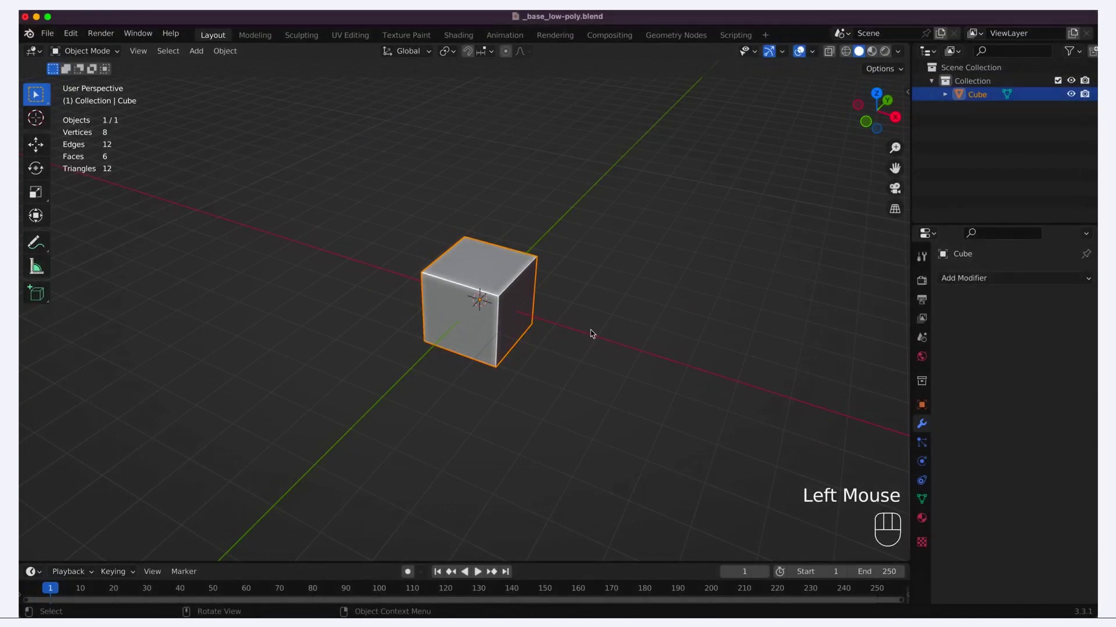
pyautogui.press('n')
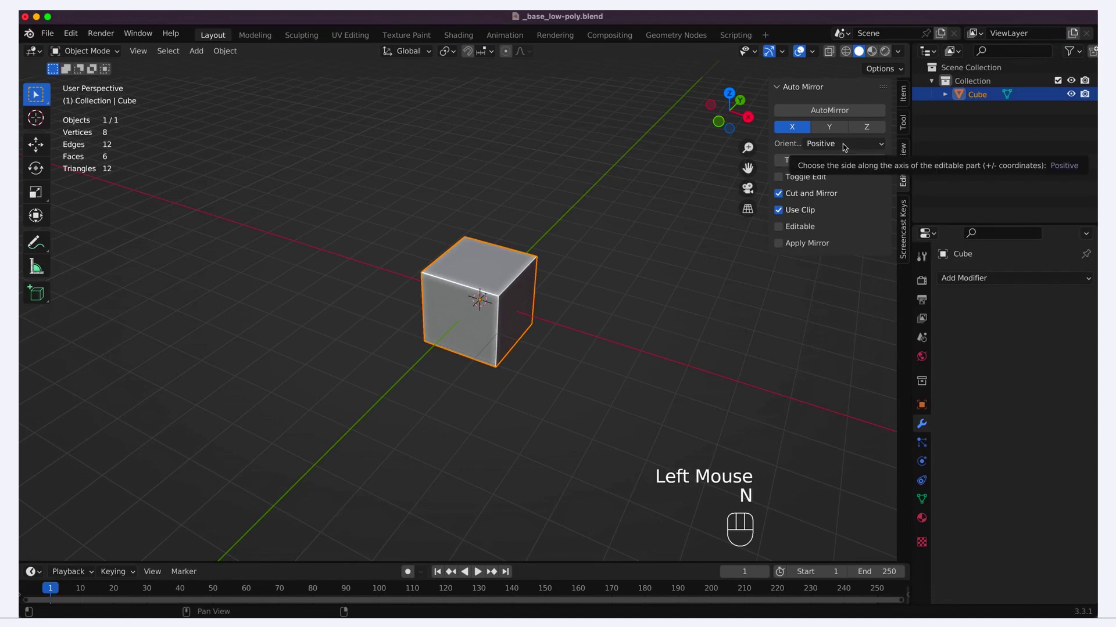
pyautogui.click(902, 184)
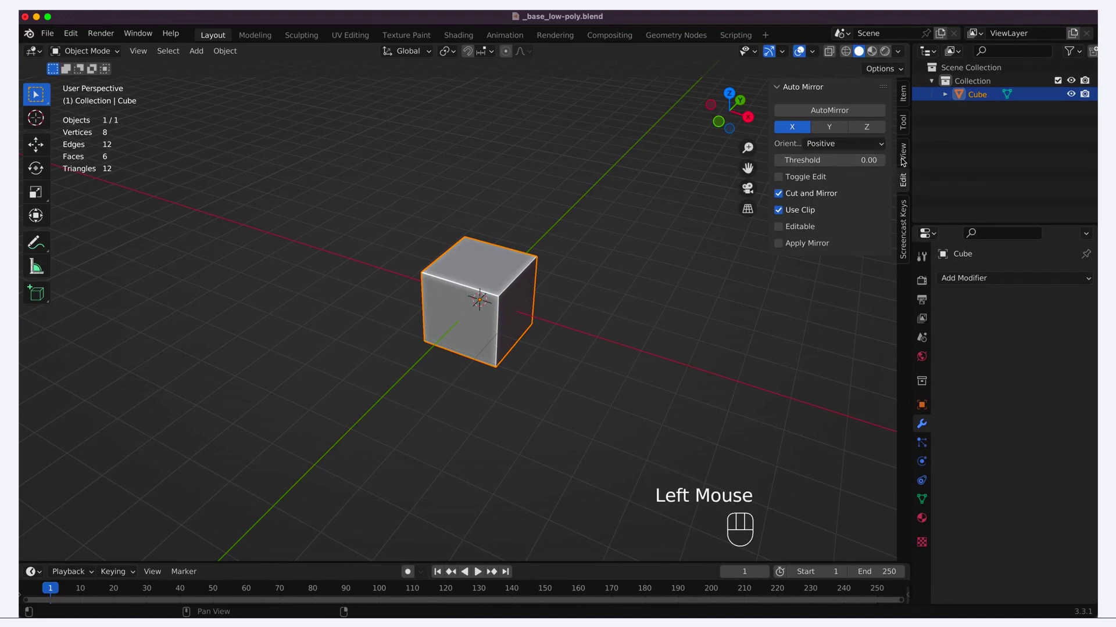
pyautogui.click(904, 93)
pyautogui.press('n')
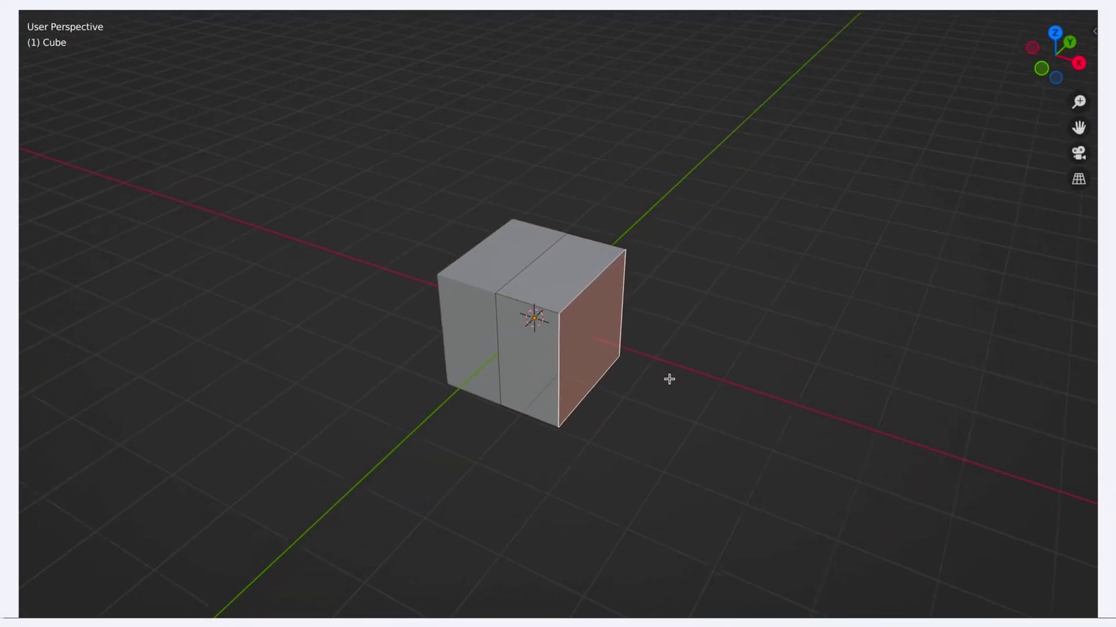
pyautogui.press('g')
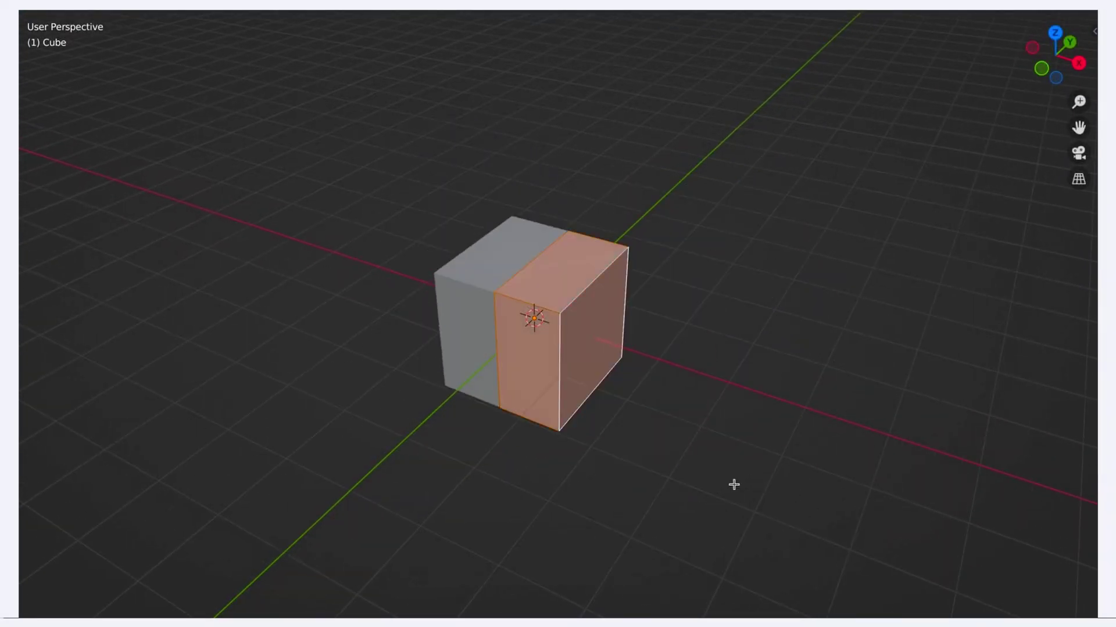
pyautogui.press('x')
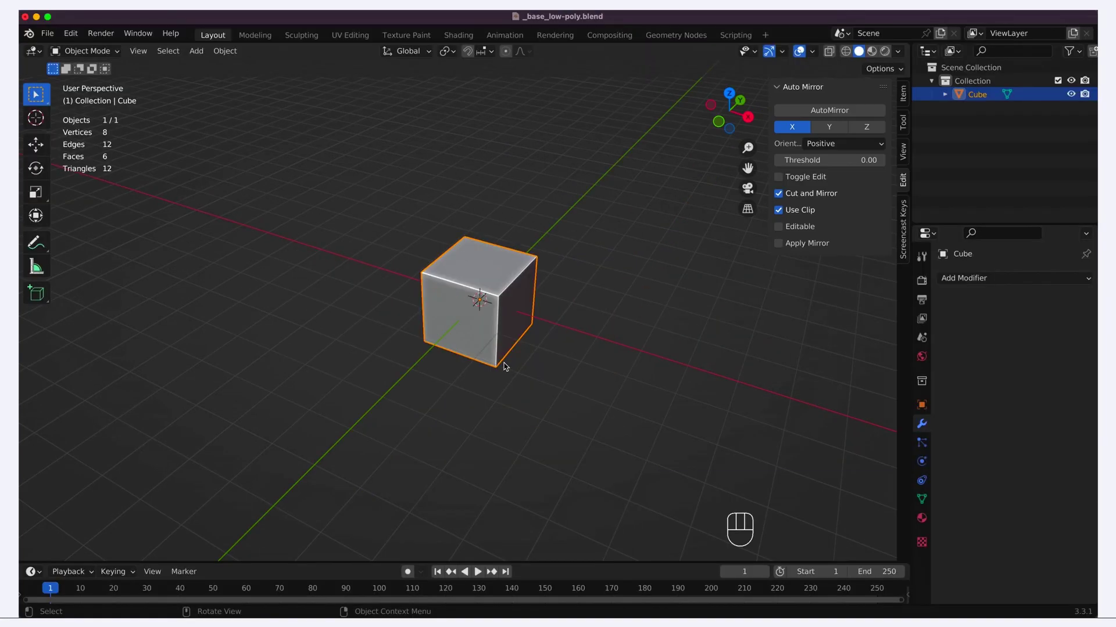
# - Move the whole cube mesh about 3.67 m along X and mirror it across X with AutoMirror
pyautogui.press('Tab')
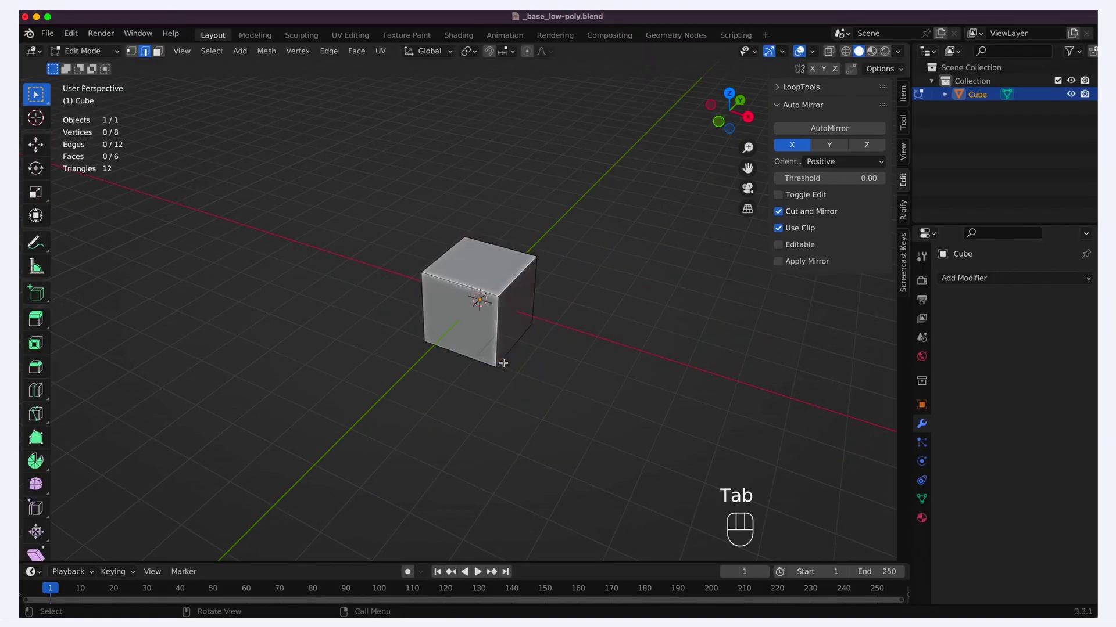
pyautogui.press('a')
pyautogui.press('g')
pyautogui.press('x')
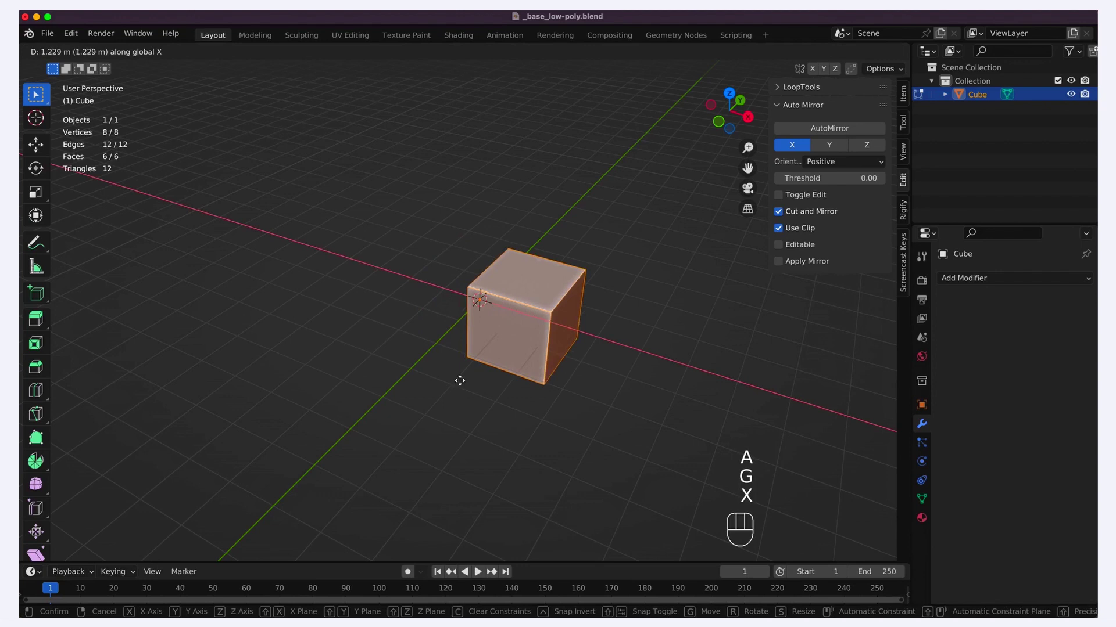
pyautogui.click(548, 398)
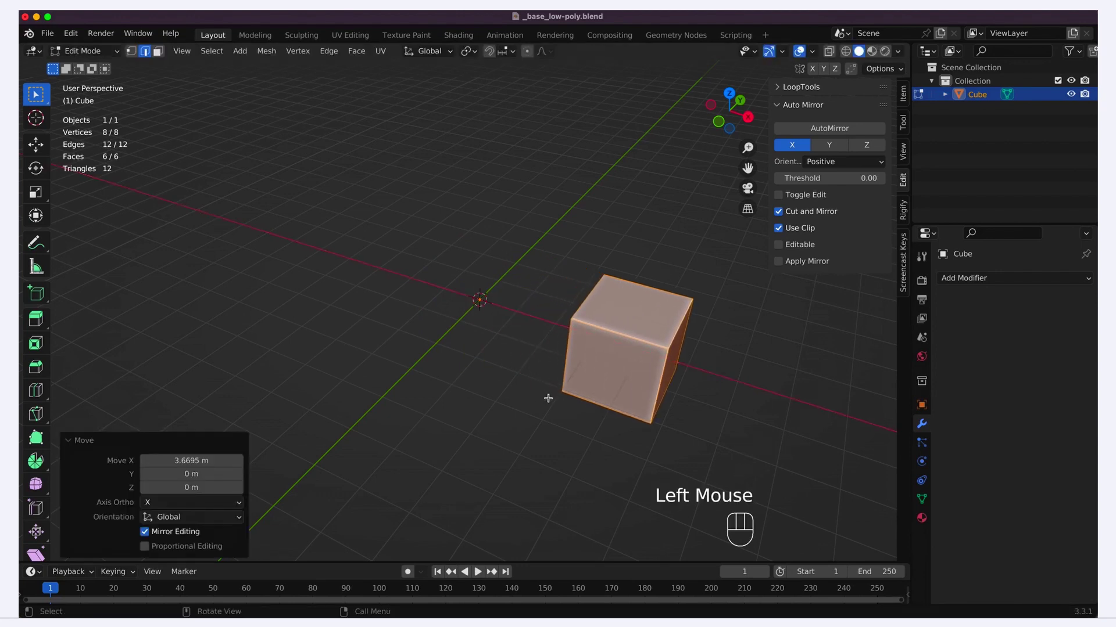
pyautogui.click(804, 131)
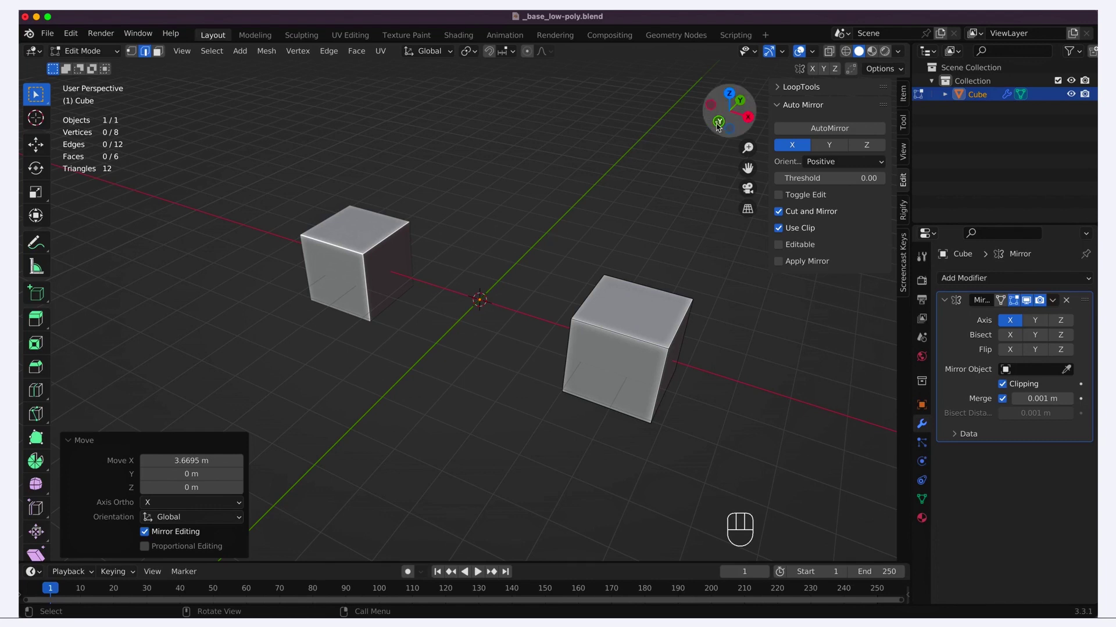
# - In front view, raise both mirrored cubes exactly 1 m along Z
pyautogui.click(718, 121)
pyautogui.press('a')
pyautogui.press('g')
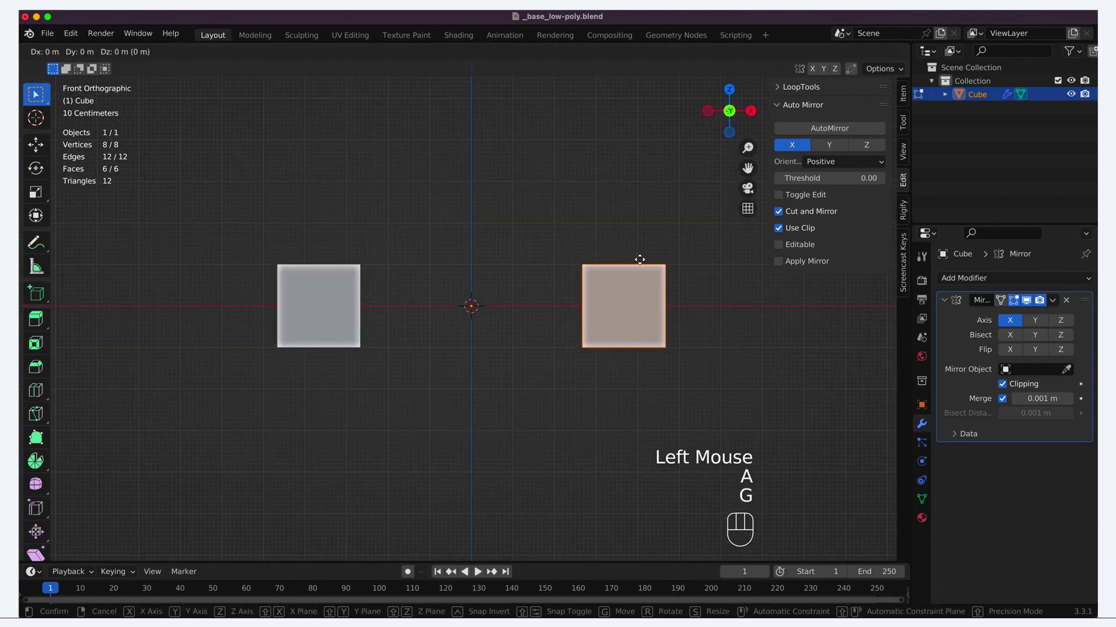
pyautogui.press('z')
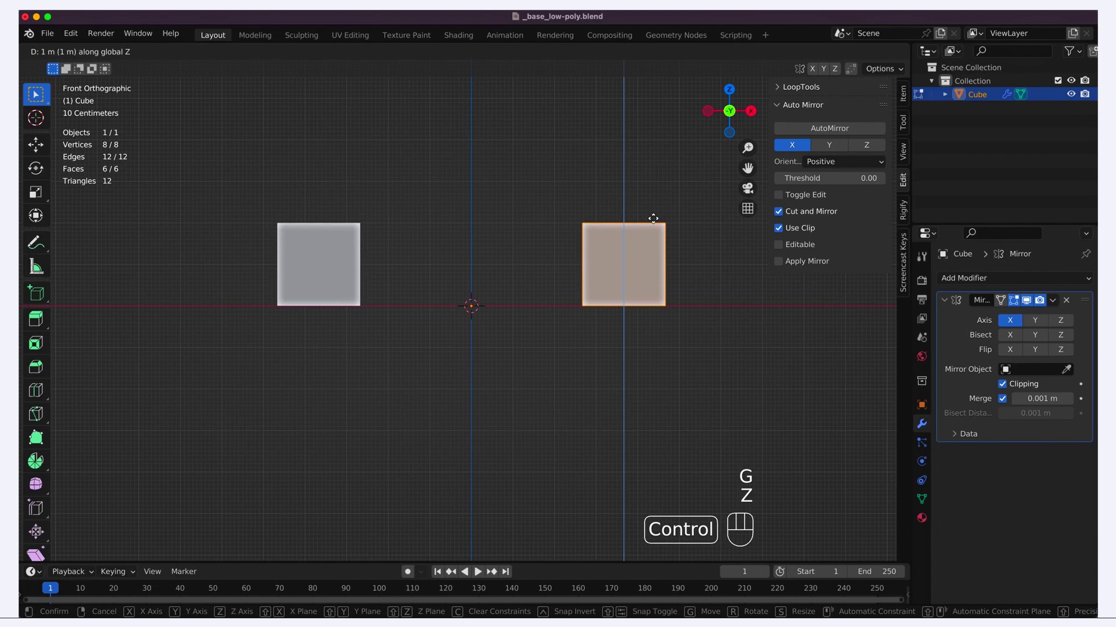
pyautogui.keyDown('ctrl'); pyautogui.click(653, 219); pyautogui.keyUp('ctrl')
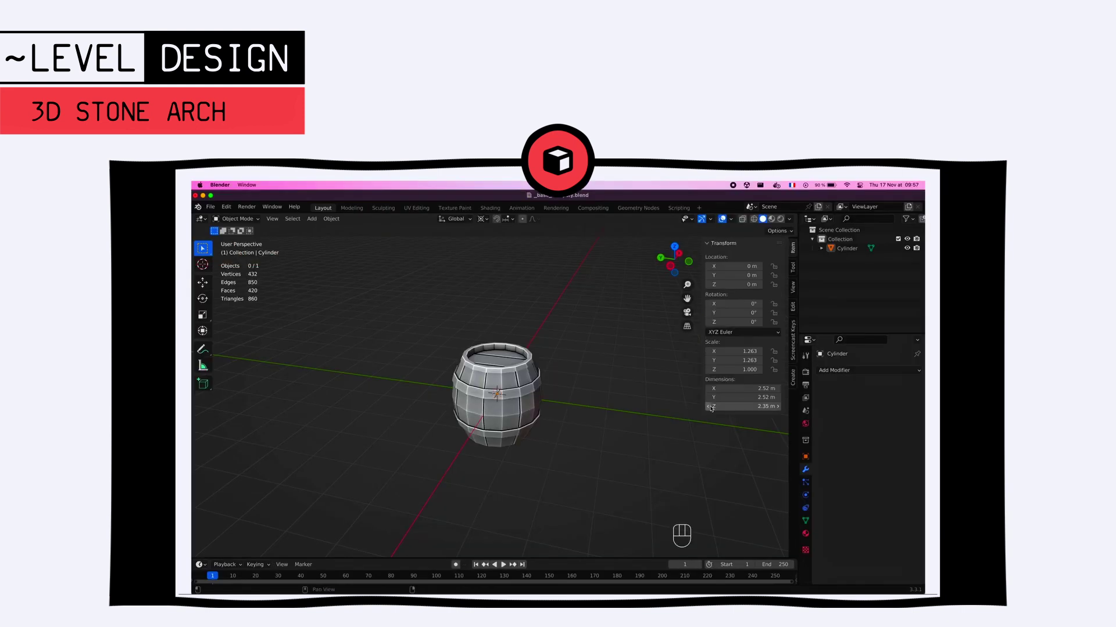
# - Repeat a vertical move on the mesh and orbit to an angled view of both cubes
pyautogui.press('a')
pyautogui.press('Tab')
pyautogui.press('g')
pyautogui.press('z')
pyautogui.click(586, 438)
pyautogui.click(304, 507)
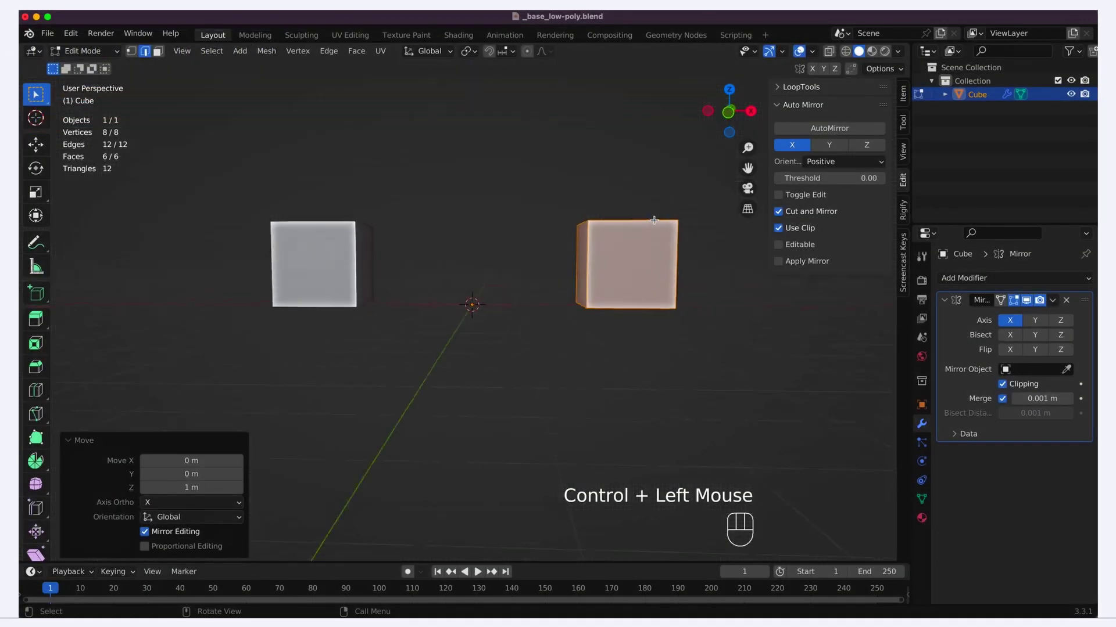
pyautogui.moveTo(654, 220); pyautogui.dragTo(651, 284, button='middle')
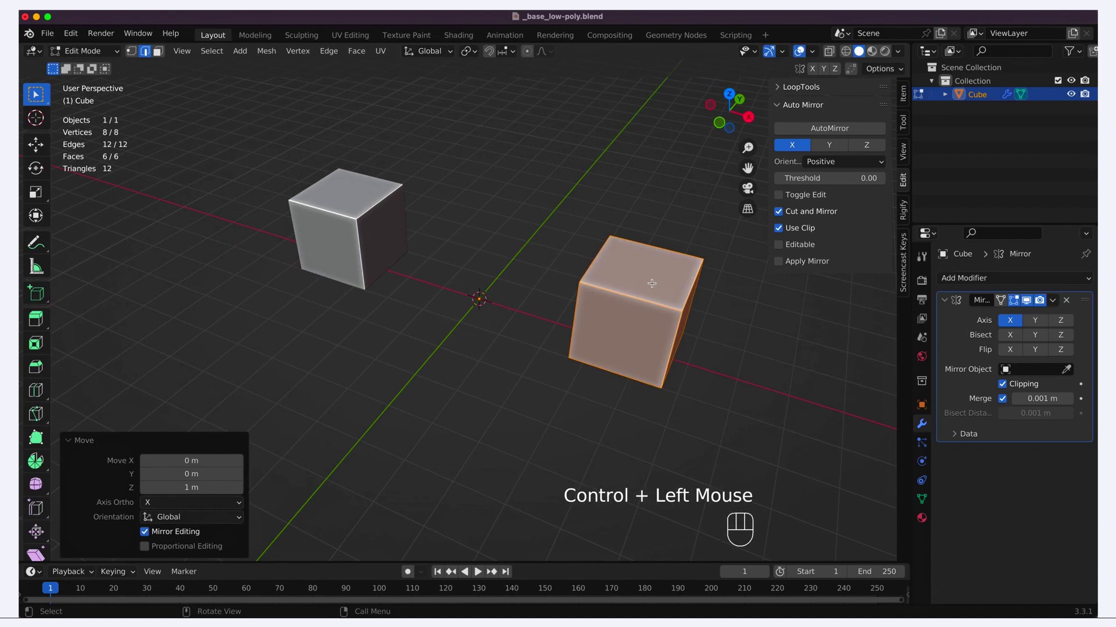
# - Inset the cube's top face and extrude it upward about 1.28 m
pyautogui.press('3')
pyautogui.click(651, 283)
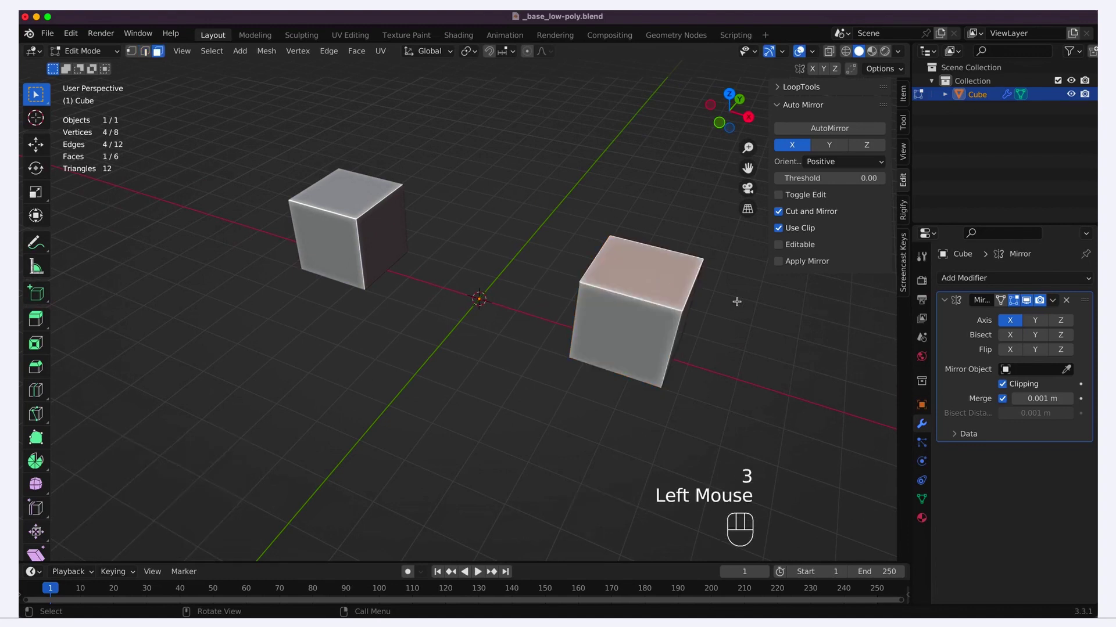
pyautogui.keyDown('shift'); pyautogui.scroll(2, 752, 303); pyautogui.keyUp('shift')
pyautogui.keyDown('shift'); pyautogui.scroll(2, 753, 306); pyautogui.keyUp('shift')
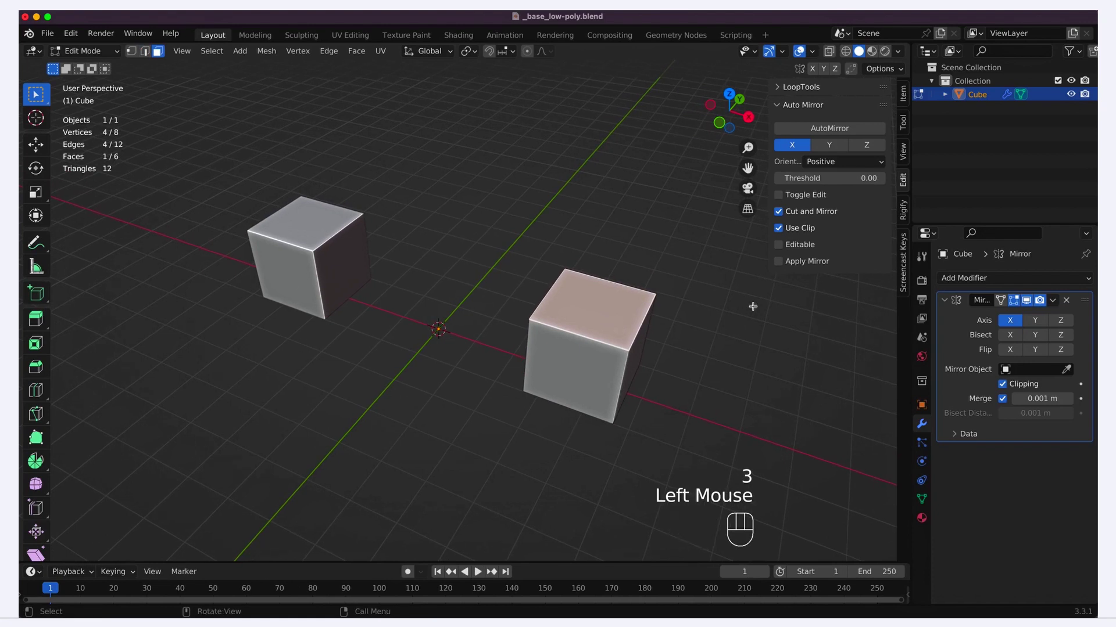
pyautogui.press('i')
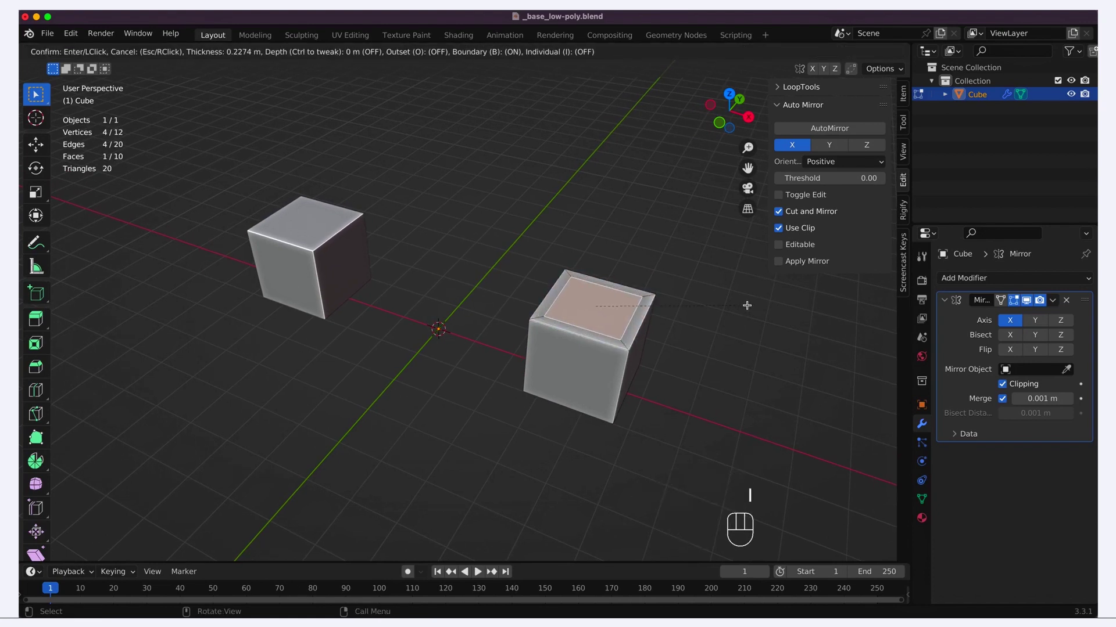
pyautogui.click(747, 305)
pyautogui.press('e')
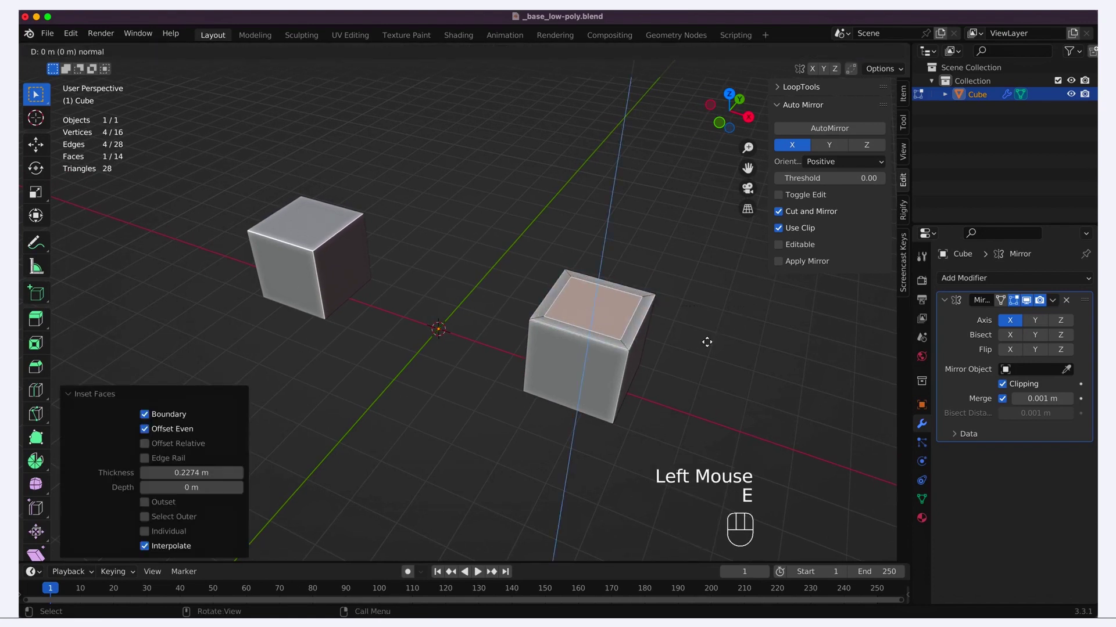
pyautogui.click(711, 289)
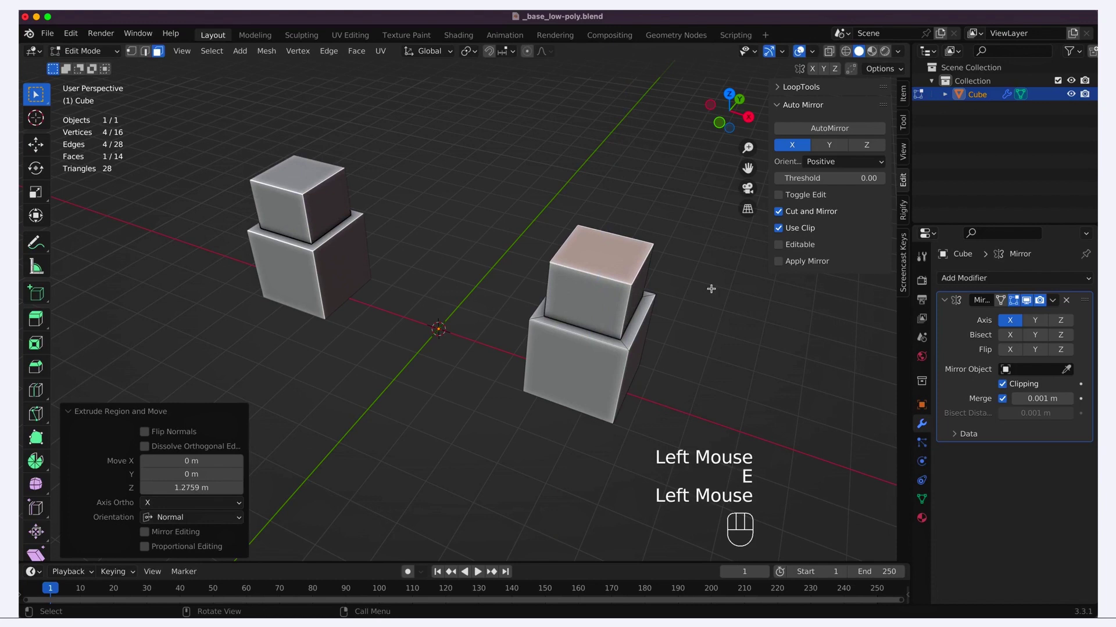
# - In front view, tilt the new block inward, shift it down, and scale it to 0.873
pyautogui.doubleClick(739, 100)
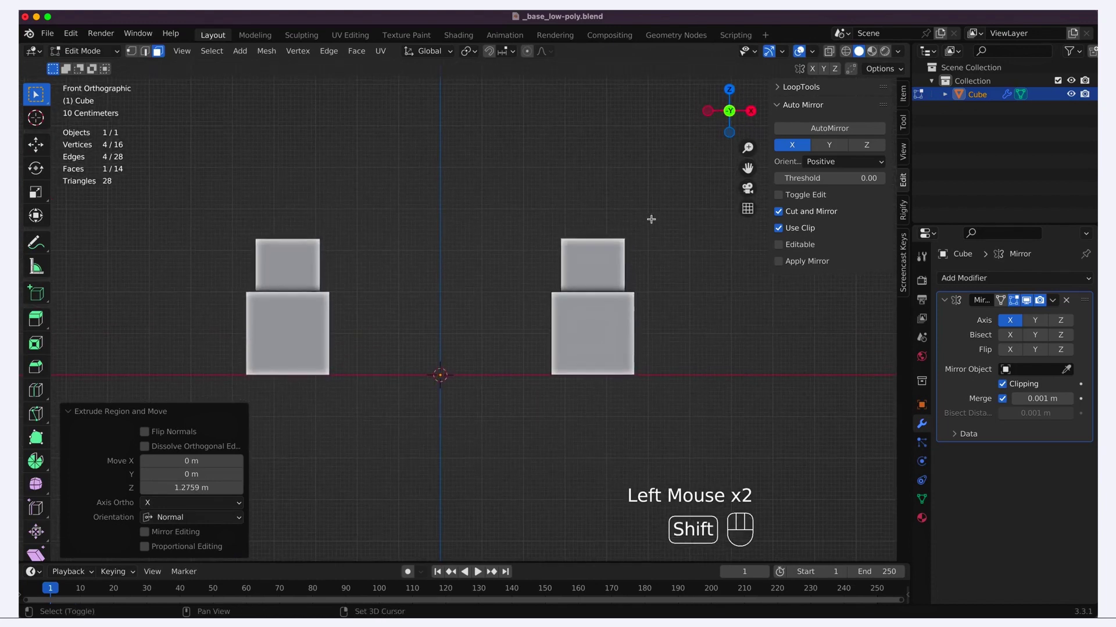
pyautogui.press('r')
pyautogui.click(655, 219)
pyautogui.press('g')
pyautogui.click(639, 215)
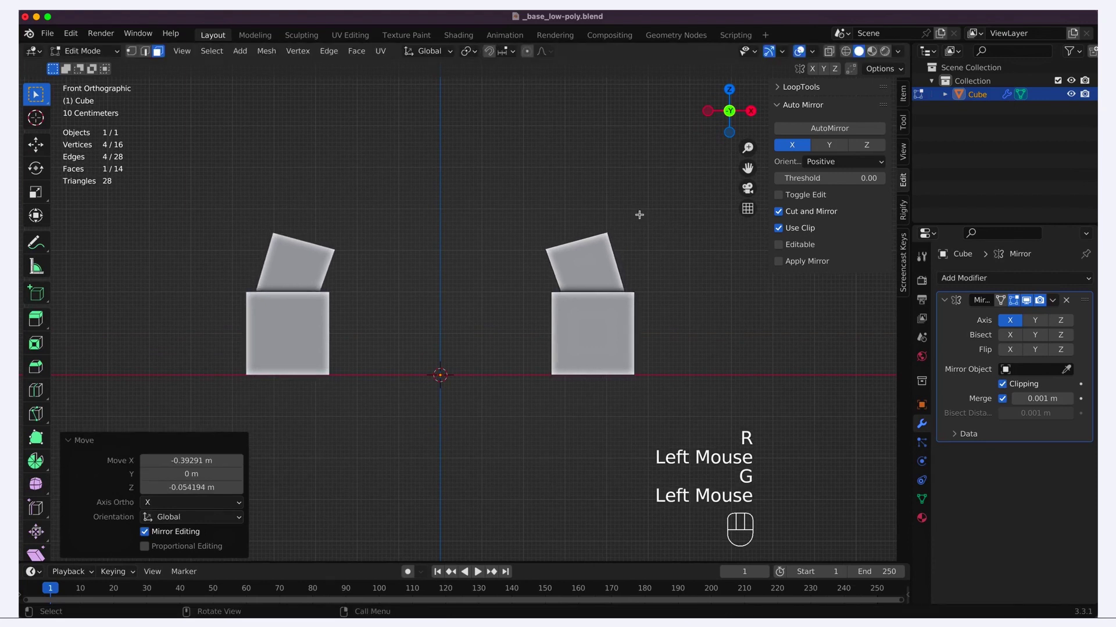
pyautogui.press('s')
pyautogui.click(630, 212)
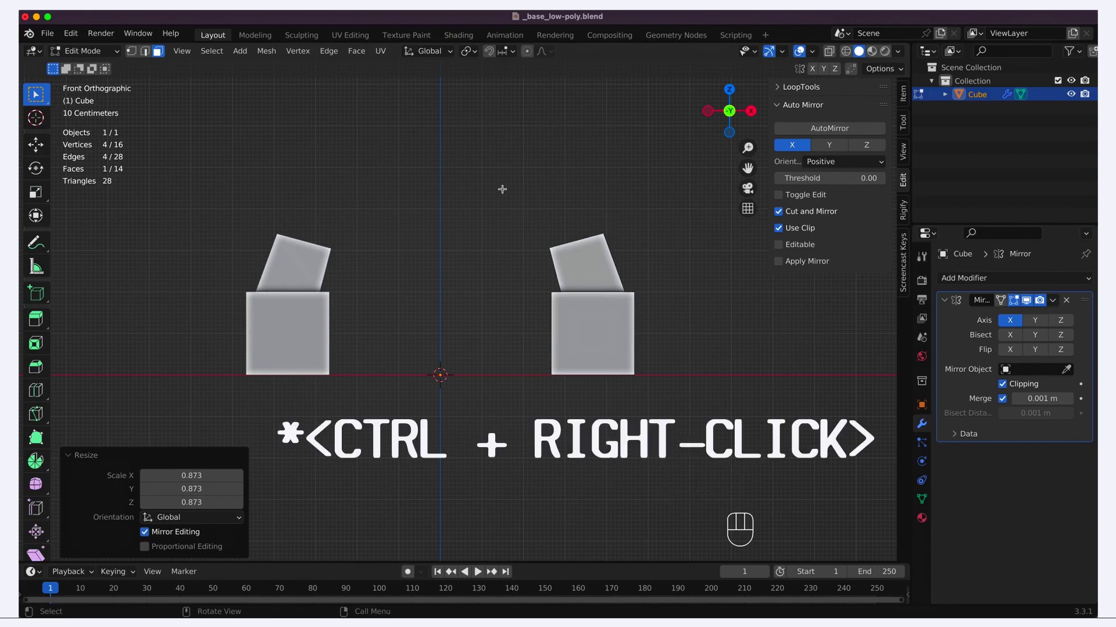
# - Extrude further arch segments from the top face toward the centre gap
pyautogui.keyDown('ctrl'); pyautogui.rightClick(535, 187); pyautogui.keyUp('ctrl')
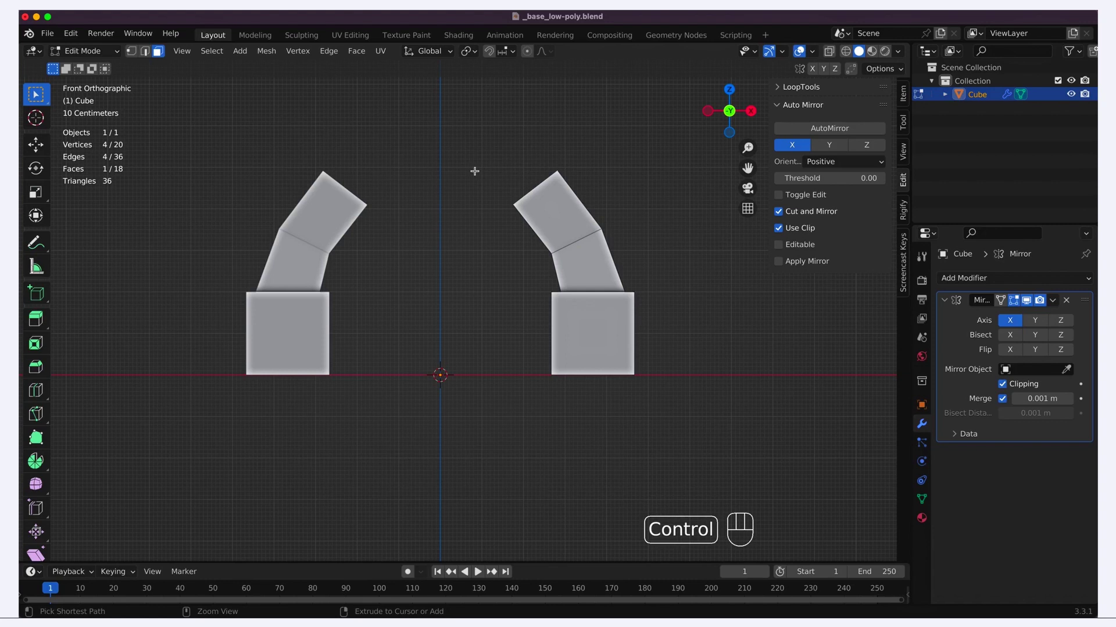
pyautogui.keyDown('ctrl'); pyautogui.rightClick(475, 171); pyautogui.keyUp('ctrl')
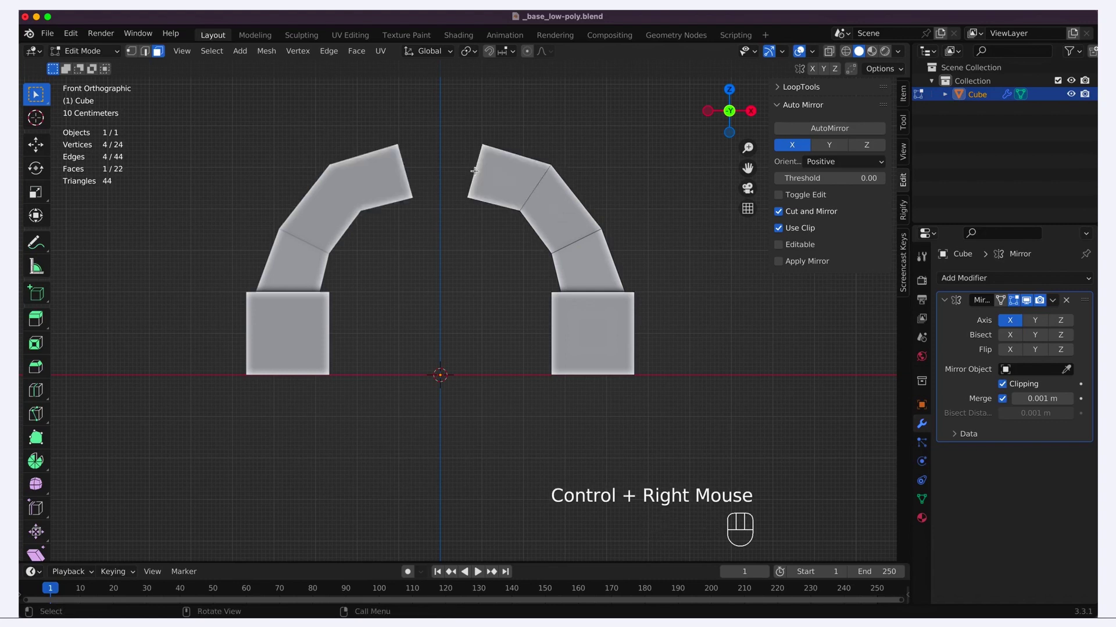
pyautogui.press('e')
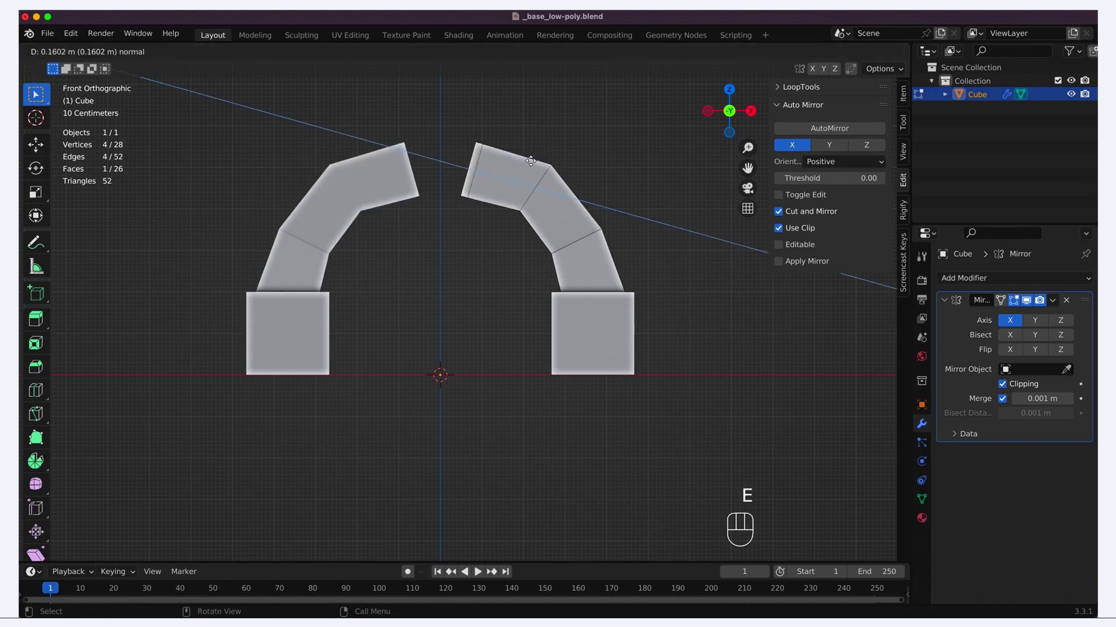
pyautogui.click(519, 161)
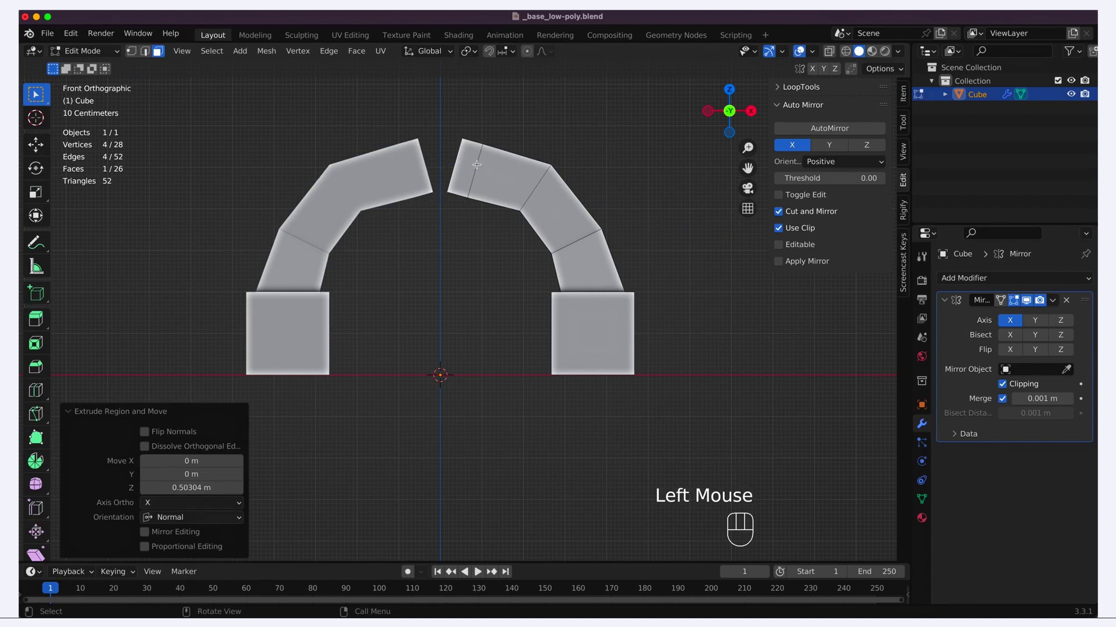
# - Flatten the open end with X scale 0 and move it onto the mirror centre
pyautogui.press('s')
pyautogui.press('x')
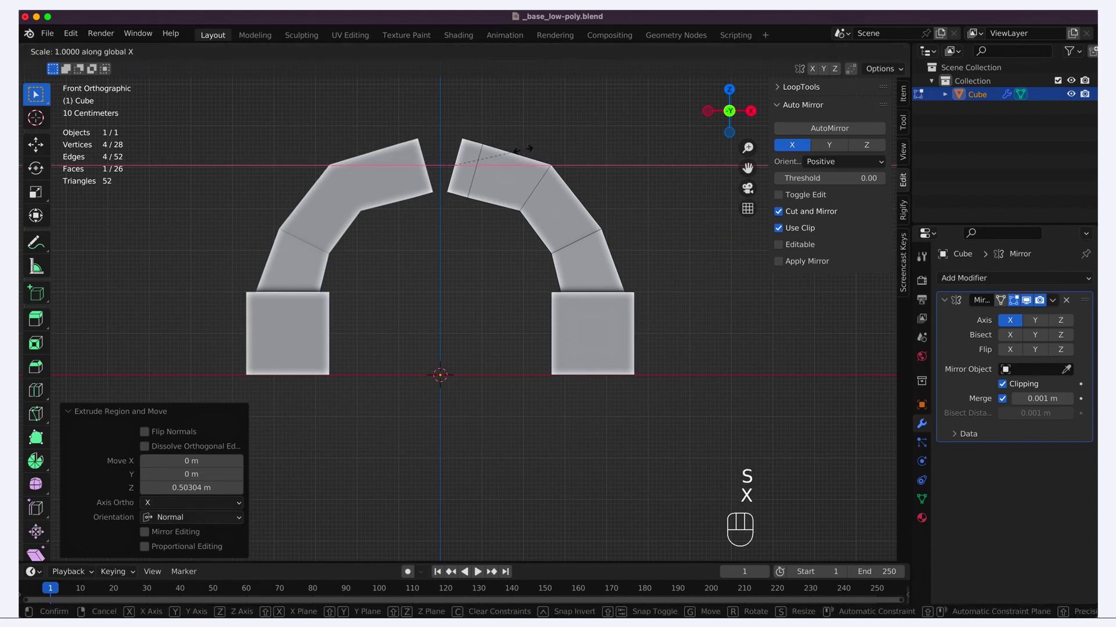
pyautogui.hotkey('shift', '0')
pyautogui.press('Return')
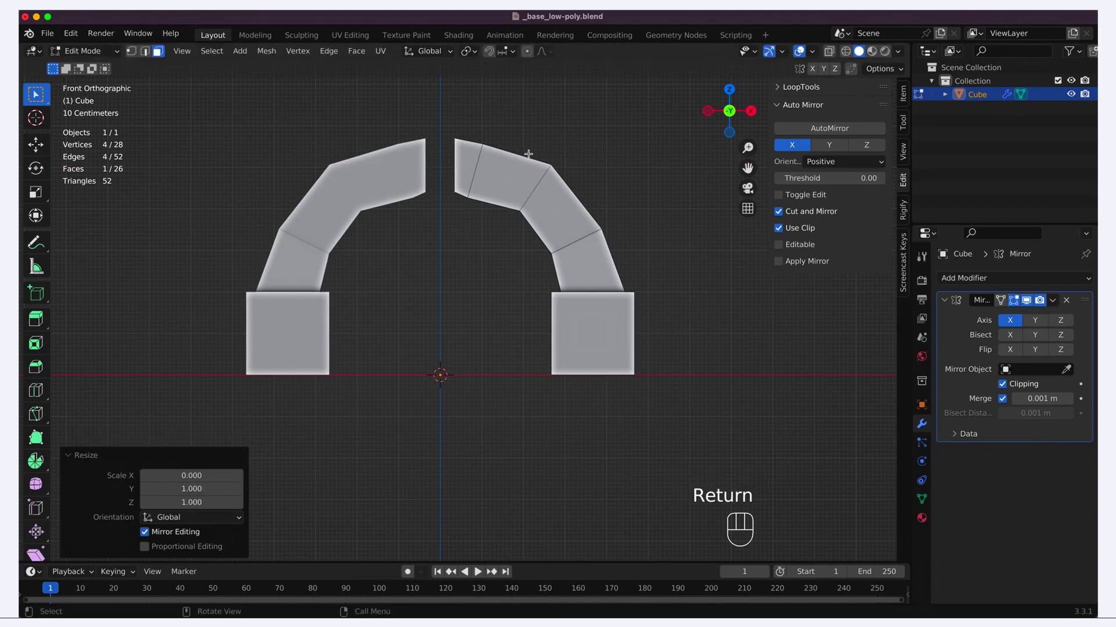
pyautogui.press('g')
pyautogui.press('x')
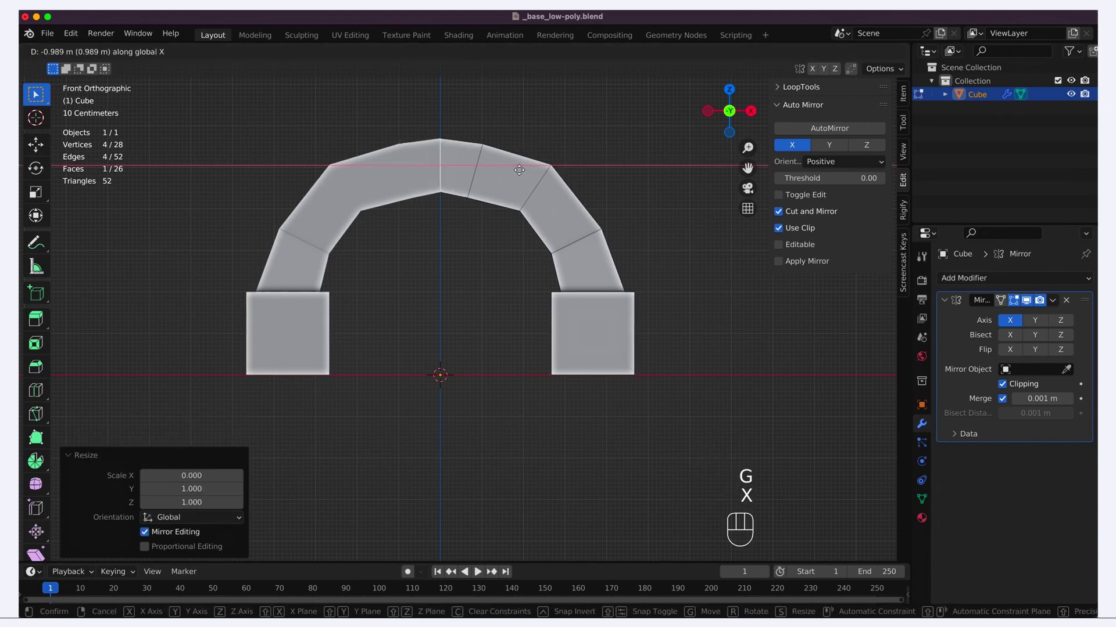
pyautogui.click(519, 170)
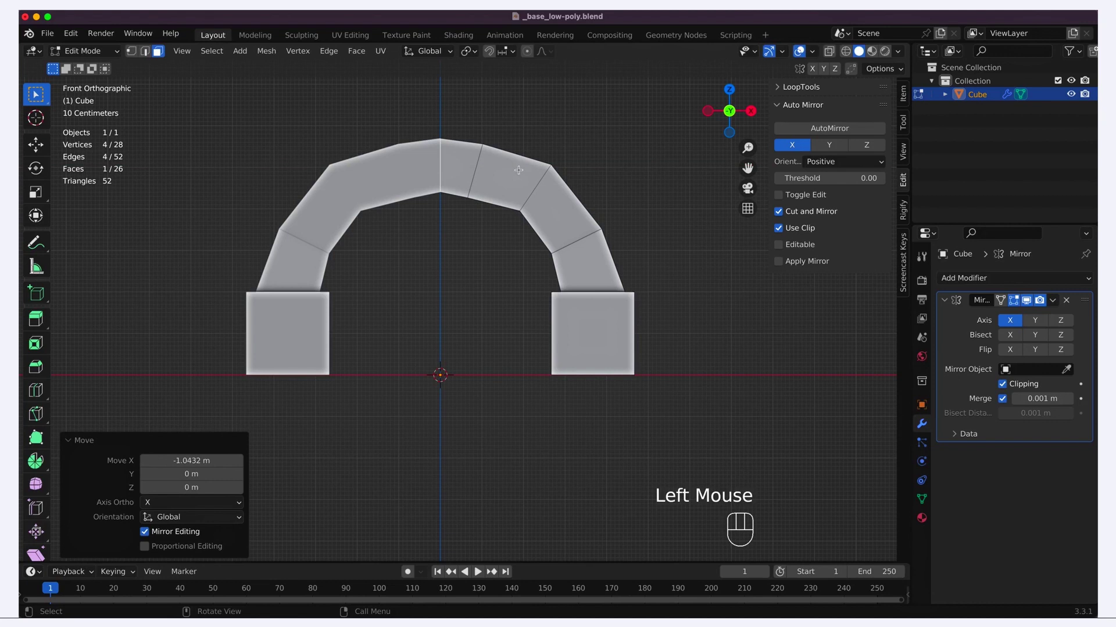
pyautogui.moveTo(519, 170); pyautogui.dragTo(613, 230, button='middle')
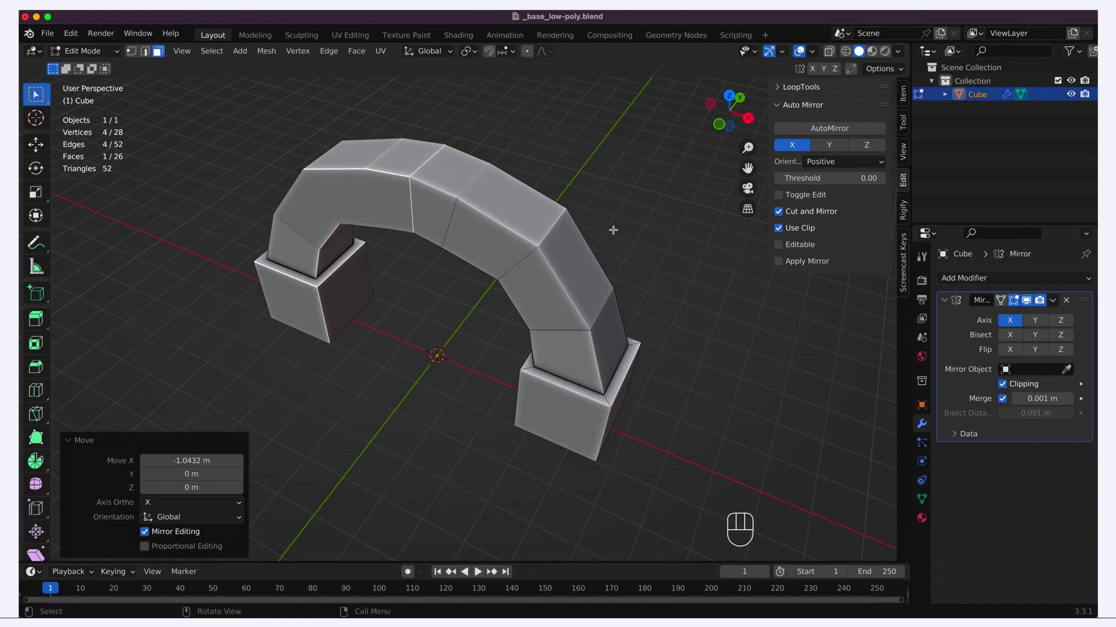
# - In wireframe, delete the inner seam face, then return to solid shading and front view
pyautogui.press('z')
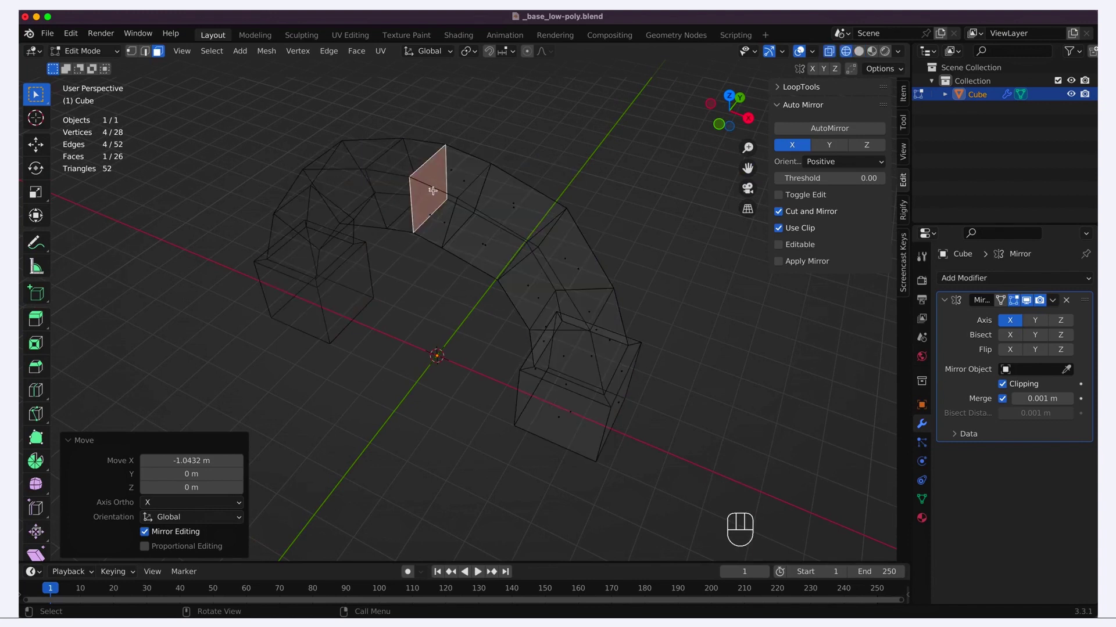
pyautogui.press('x')
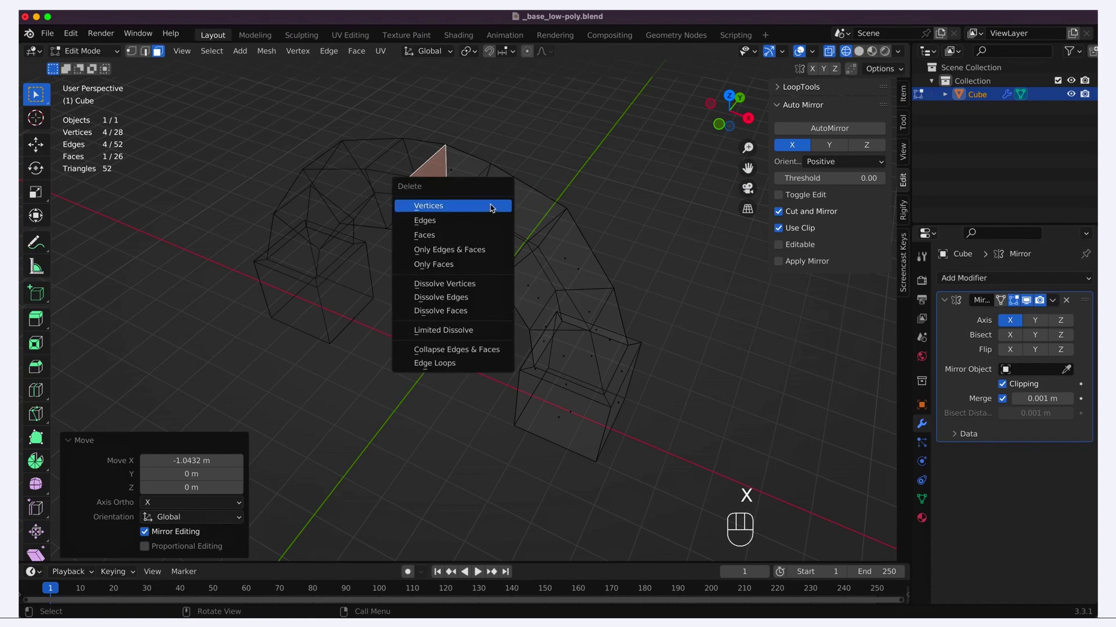
pyautogui.click(491, 237)
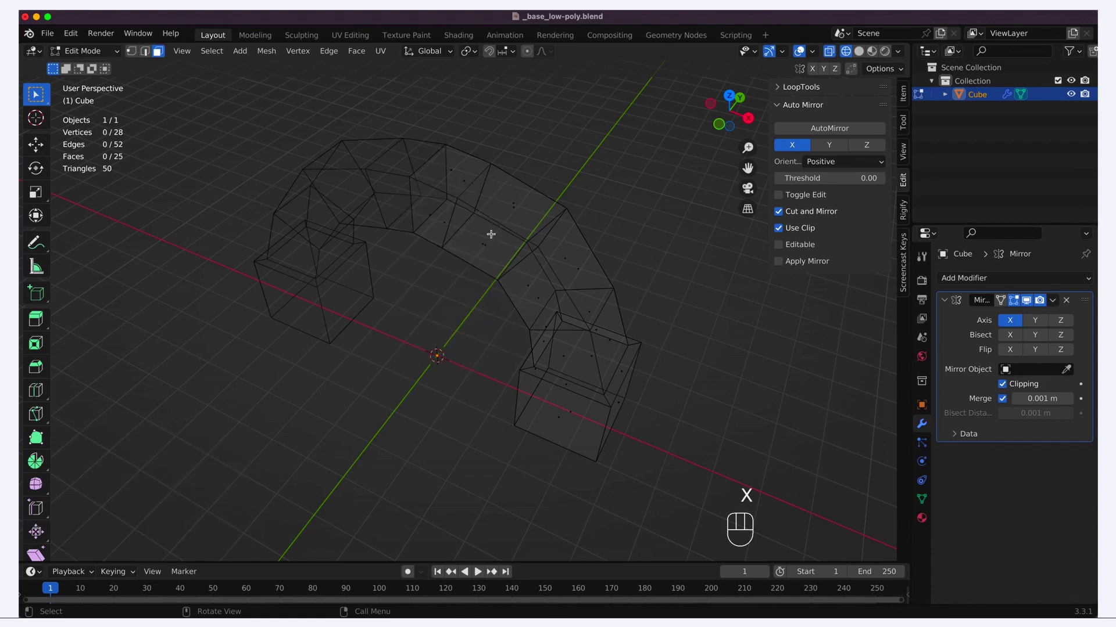
pyautogui.press('z')
pyautogui.click(575, 231)
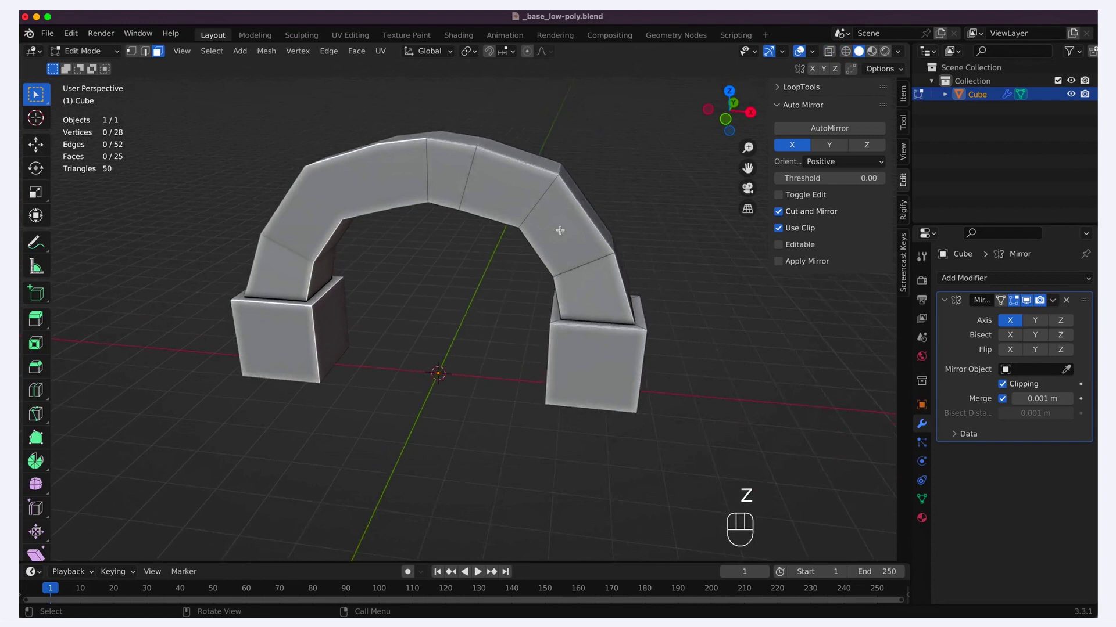
pyautogui.press('KP_1')
# - Select the crown vertices and raise them vertically along Z
pyautogui.press('z')
pyautogui.press('1')
pyautogui.click(444, 257)
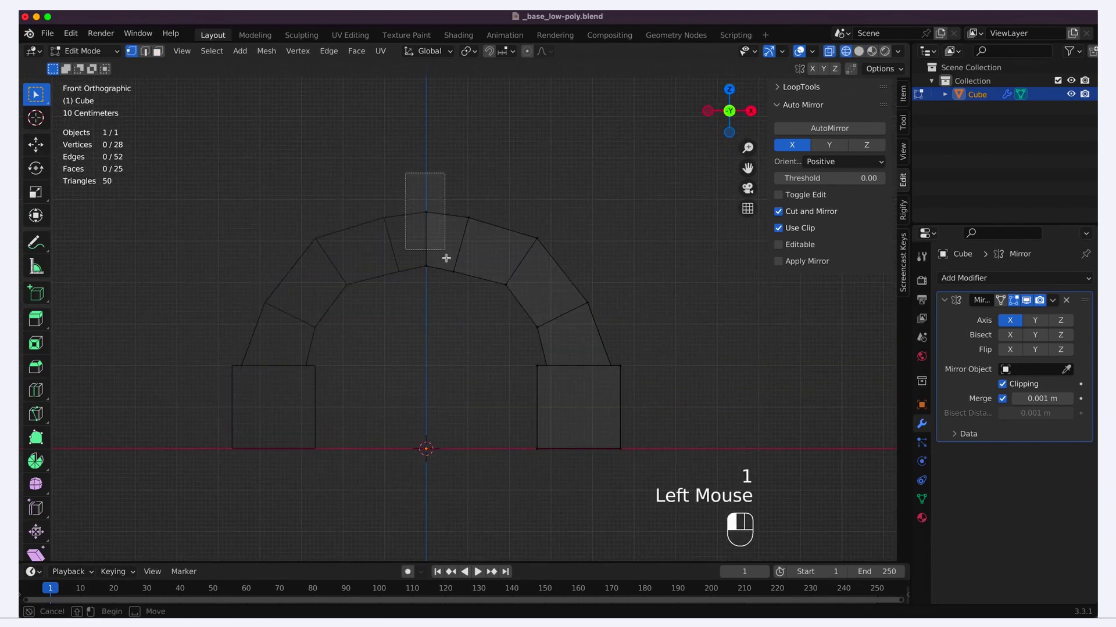
pyautogui.press('g')
pyautogui.press('z')
pyautogui.click(444, 194)
pyautogui.click(443, 194)
pyautogui.press('g')
pyautogui.click(506, 246)
# - Reposition the right-side vertex pairs and upper edges toward the crown, then deselect all
pyautogui.click(536, 238)
pyautogui.press('g')
pyautogui.click(610, 331)
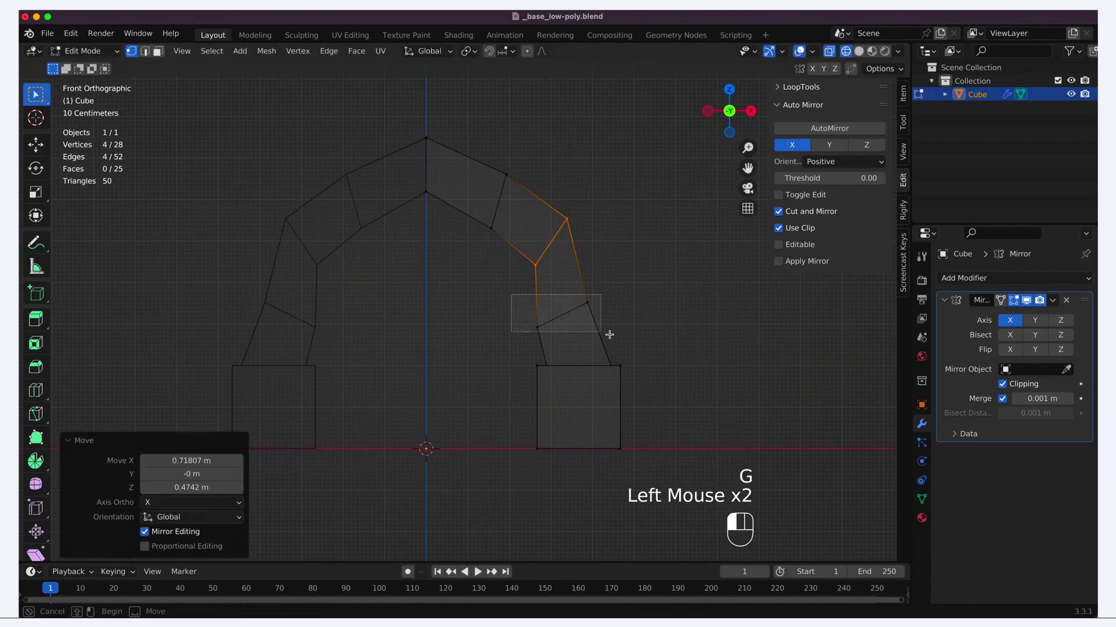
pyautogui.press('g')
pyautogui.click(553, 279)
pyautogui.press('g')
pyautogui.click(491, 171)
pyautogui.press('g')
pyautogui.click(514, 218)
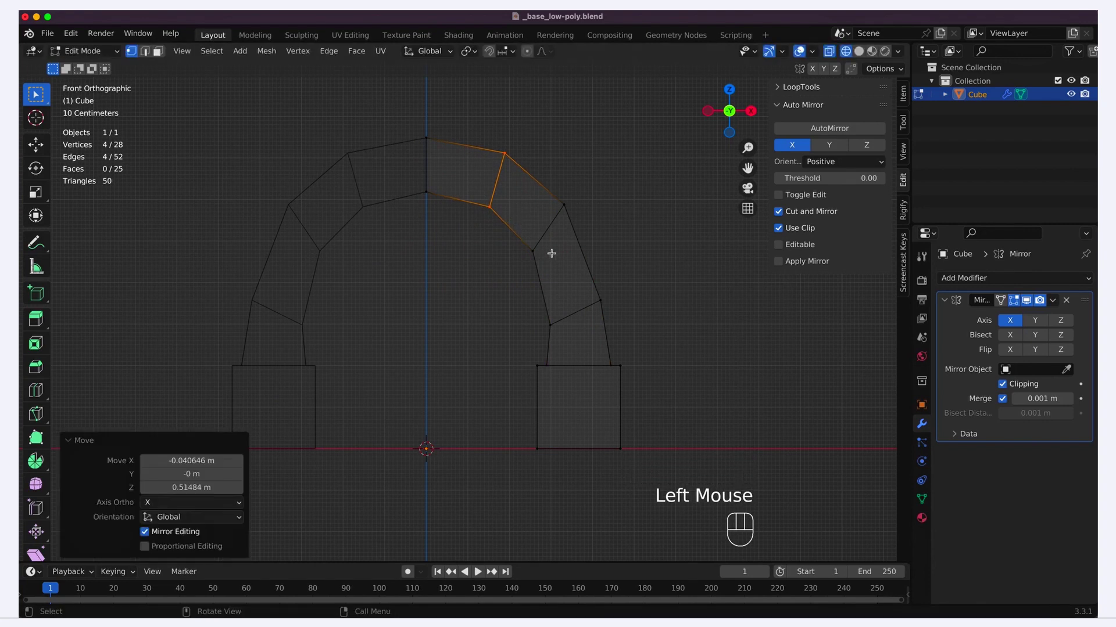
pyautogui.press('a')
pyautogui.press('a')
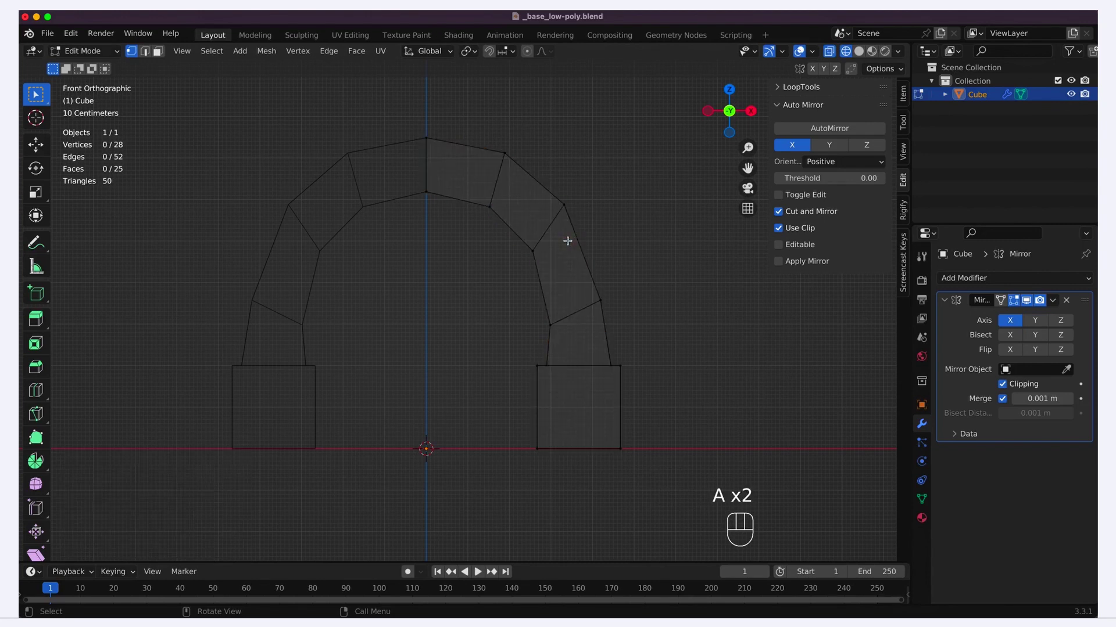
pyautogui.hotkey('ctrl', 'r')
# - Add a loop cut on the right arch leg and tilt the new loop
pyautogui.click(583, 270)
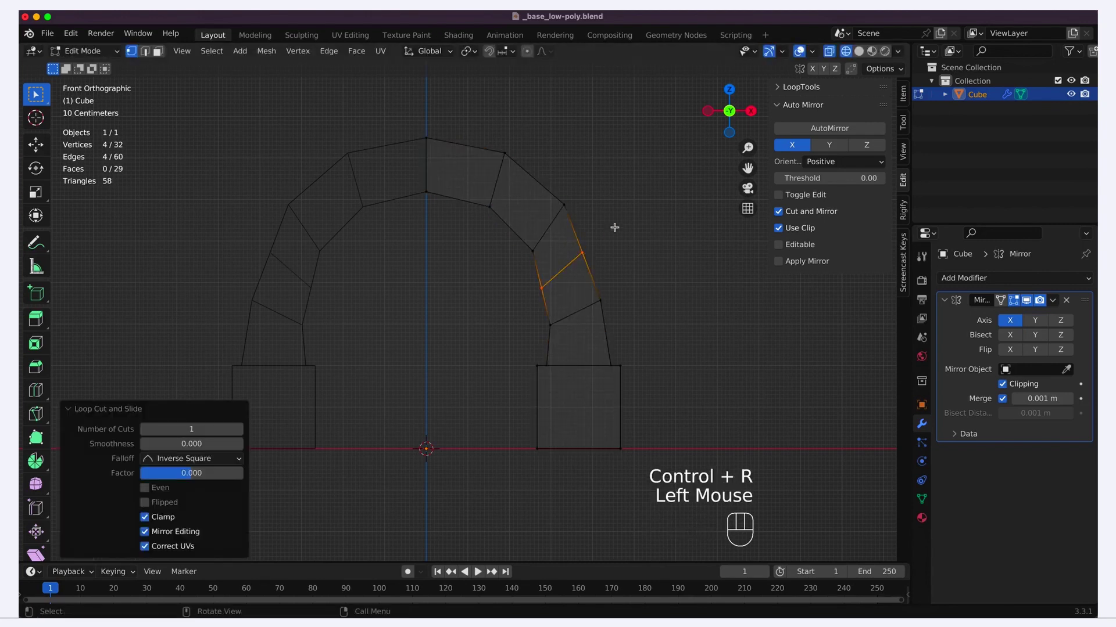
pyautogui.press('r')
pyautogui.click(623, 235)
pyautogui.press('g')
pyautogui.click(568, 323)
# - Tilt the lower loop 19° and slide it down toward the base block
pyautogui.keyDown('alt'); pyautogui.click(574, 314); pyautogui.keyUp('alt')
pyautogui.press('r')
pyautogui.click(644, 296)
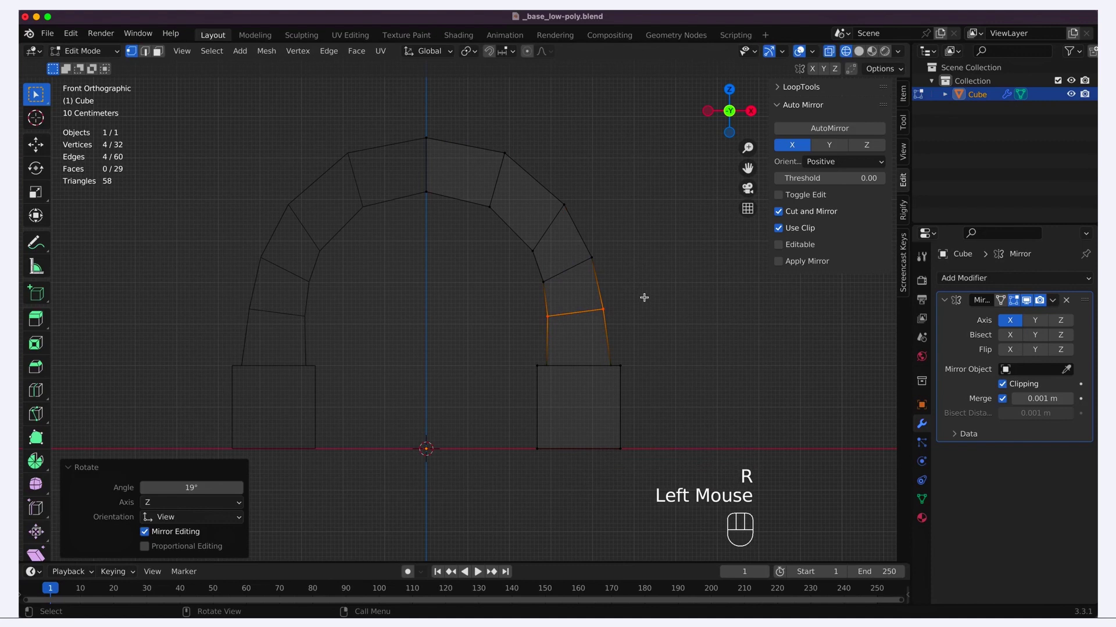
pyautogui.press('g')
pyautogui.press('g')
pyautogui.click(642, 314)
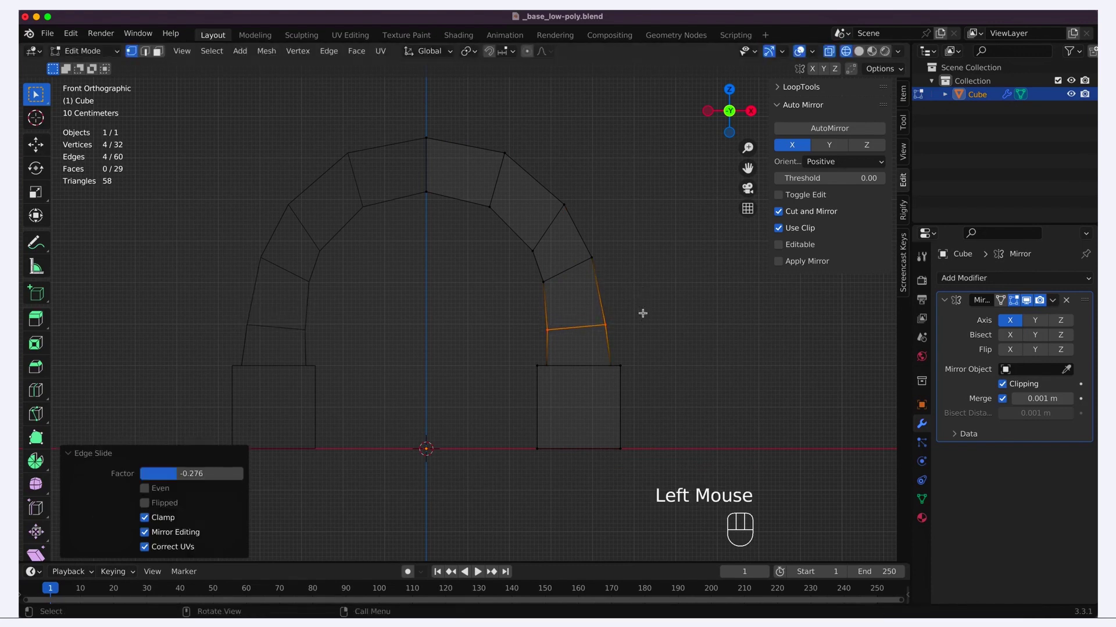
pyautogui.moveTo(491, 314); pyautogui.dragTo(490, 316, button='middle')
pyautogui.press('z')
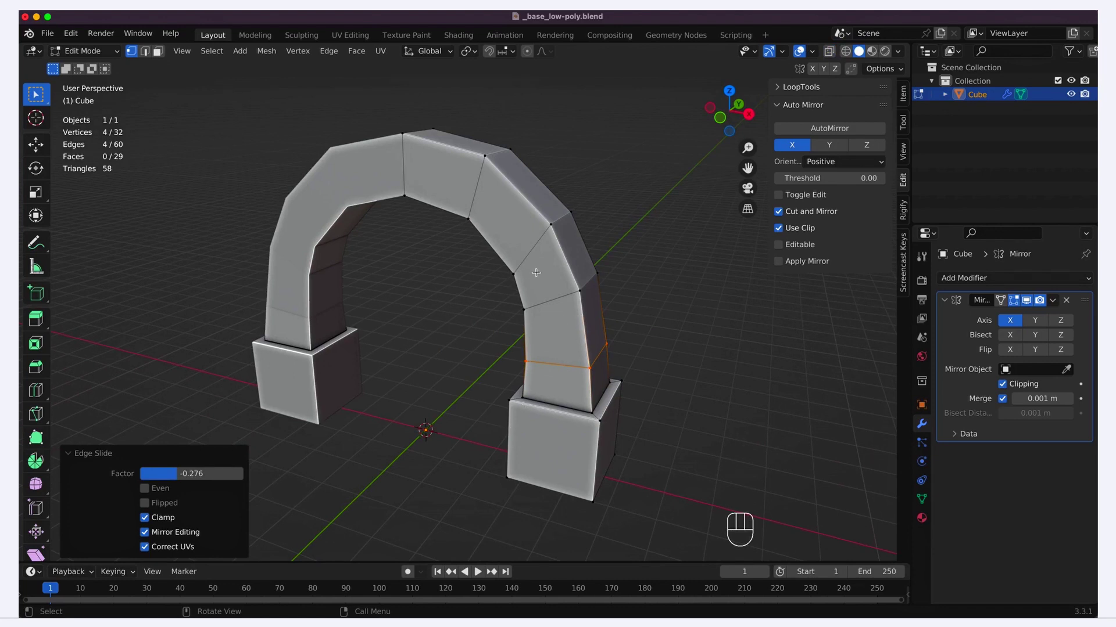
pyautogui.keyDown('shift'); pyautogui.moveTo(536, 273); pyautogui.dragTo(522, 381, button='middle'); pyautogui.keyUp('shift')
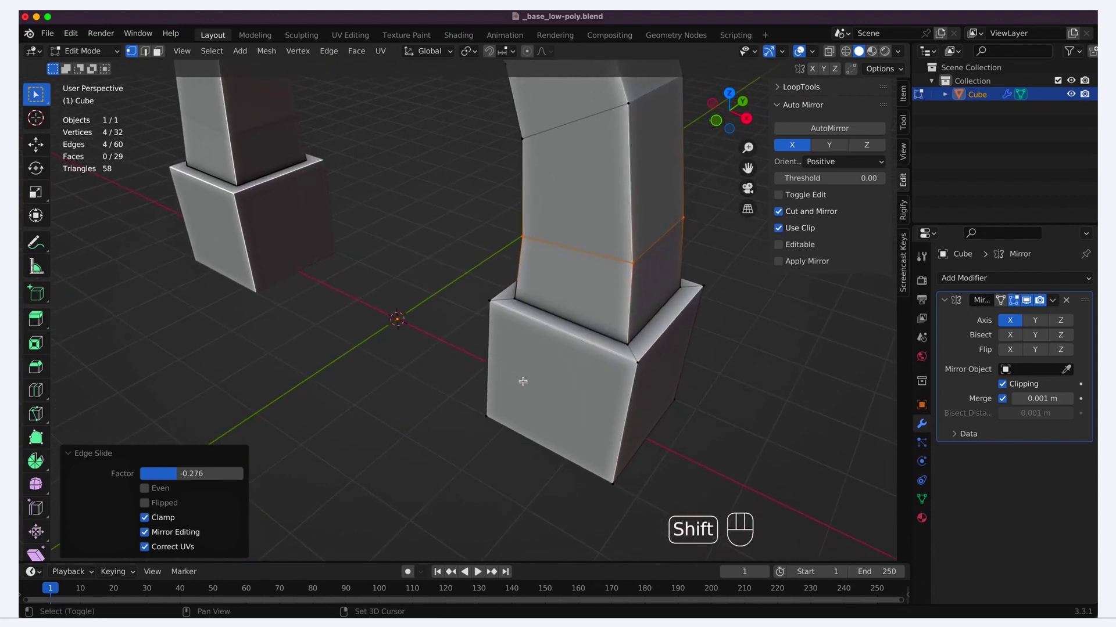
# - Return to Object Mode and apply the Mirror modifier from its dropdown
pyautogui.press('Tab')
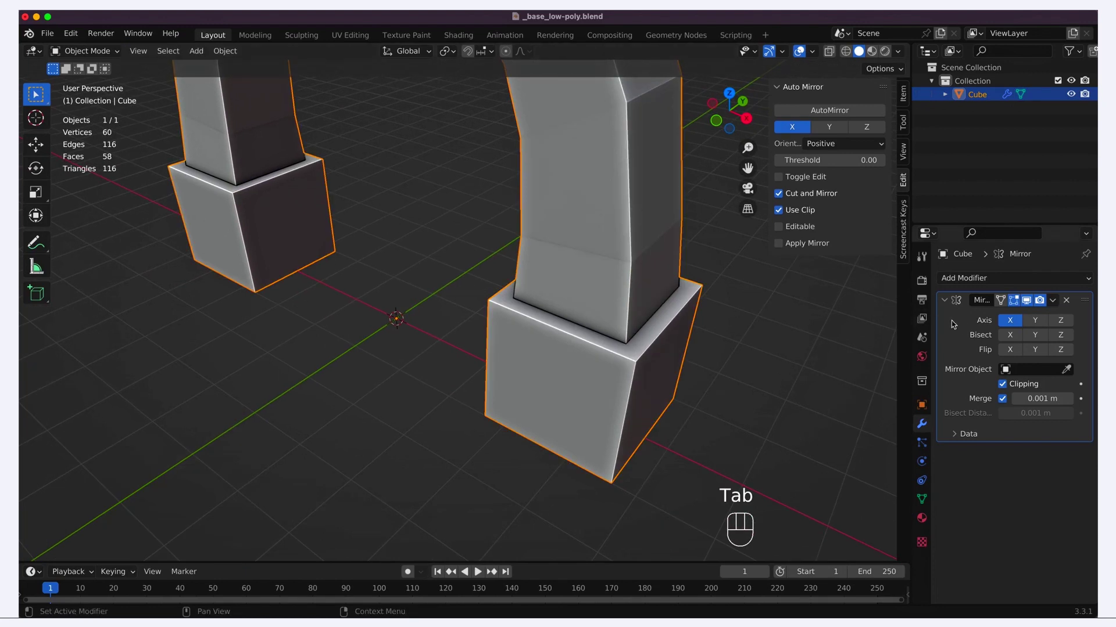
pyautogui.click(1053, 301)
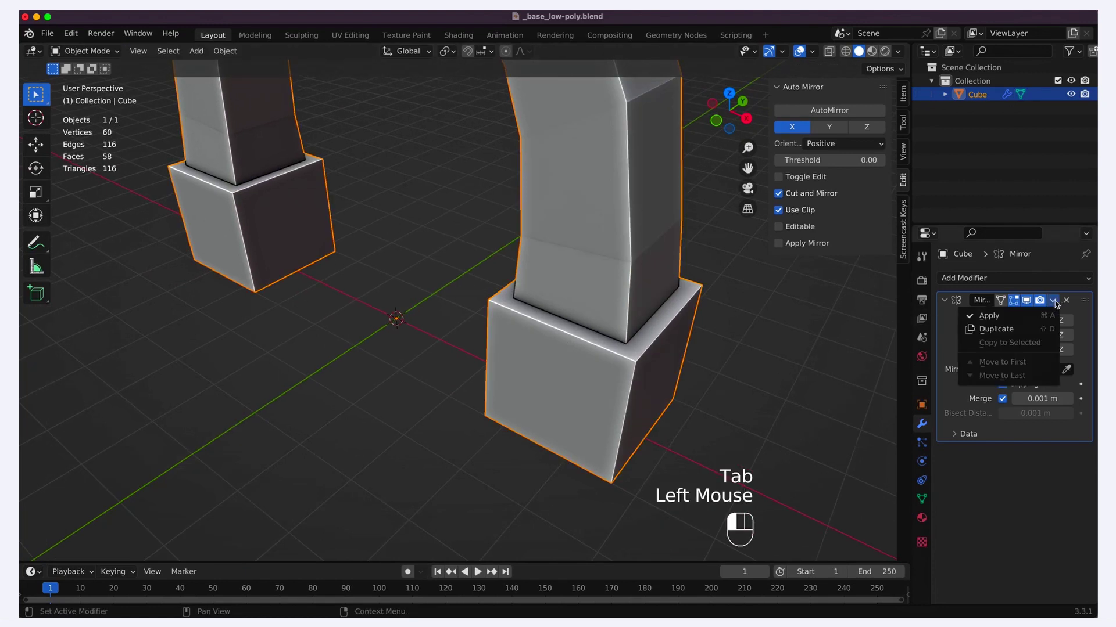
pyautogui.click(1005, 317)
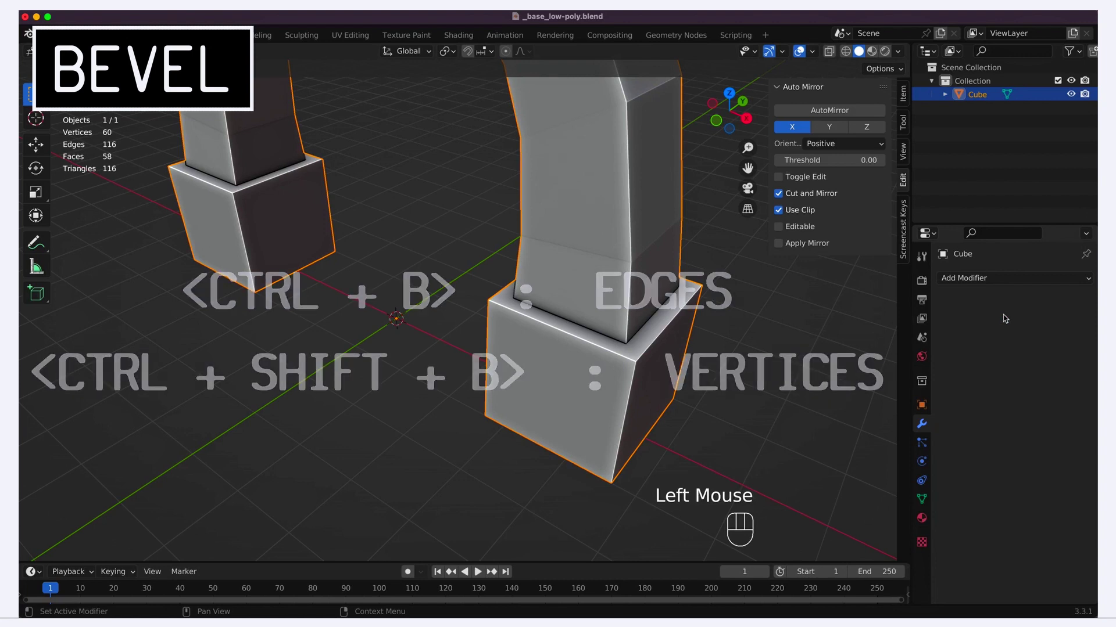
# - Bevel the lower block's top front edges in Edit Mode
pyautogui.press('Tab')
pyautogui.click(526, 316)
pyautogui.keyDown('shift'); pyautogui.click(604, 349); pyautogui.keyUp('shift')
pyautogui.hotkey('ctrl', 'b')
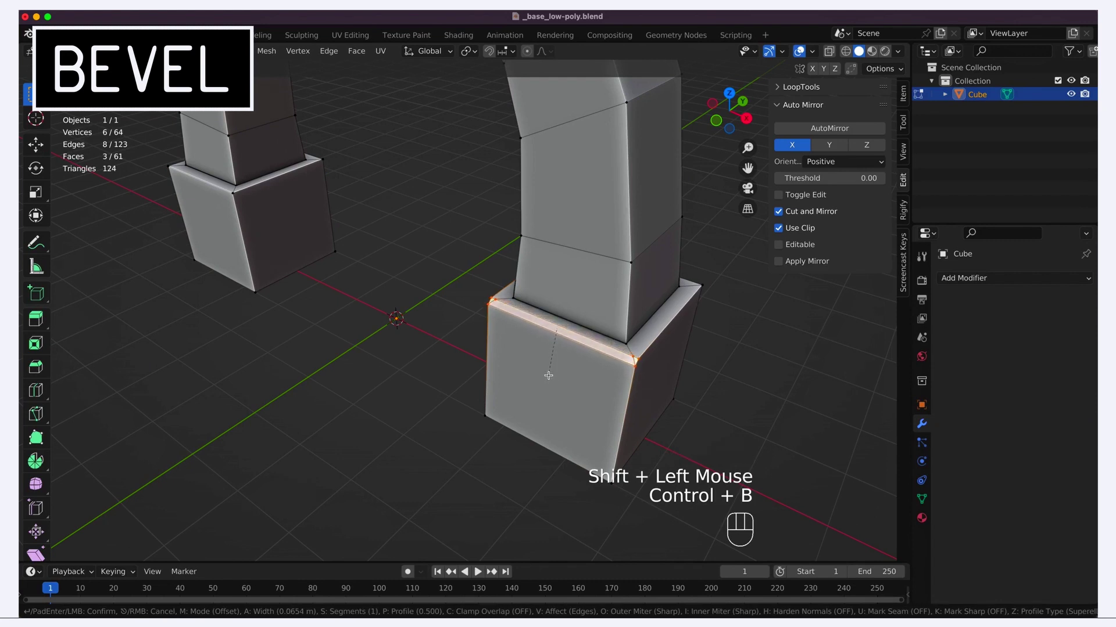
pyautogui.click(544, 375)
pyautogui.moveTo(577, 377); pyautogui.dragTo(578, 321, button='middle')
# - Vertex-bevel a corner on the right leg
pyautogui.click(591, 186)
pyautogui.moveTo(591, 186); pyautogui.dragTo(607, 221, button='middle')
pyautogui.hotkey('ctrl', 'shift', 'b')
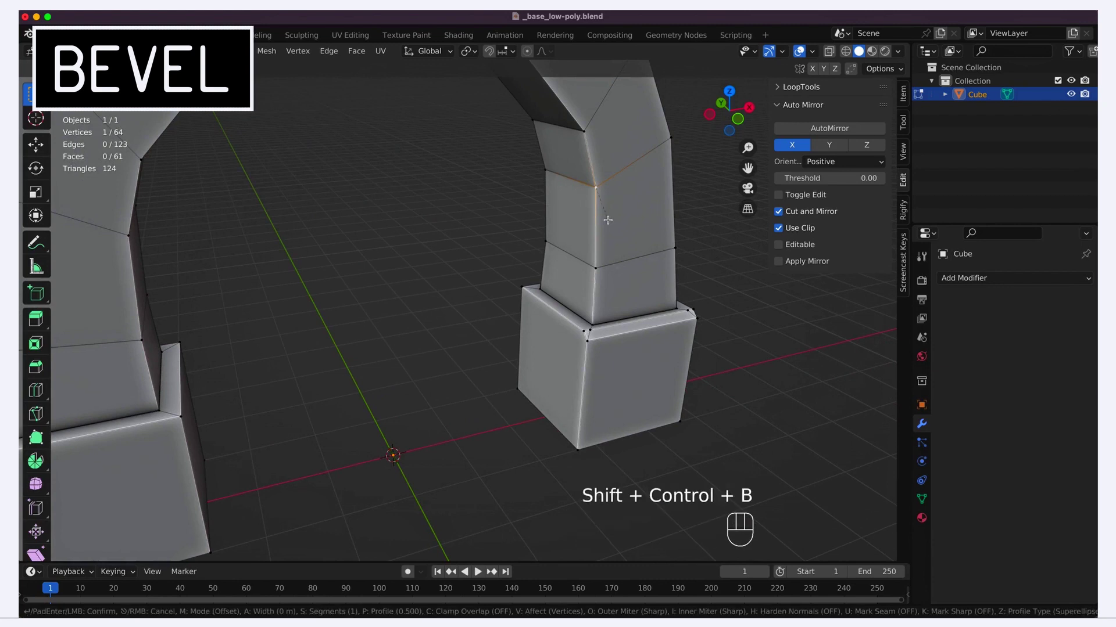
pyautogui.click(617, 220)
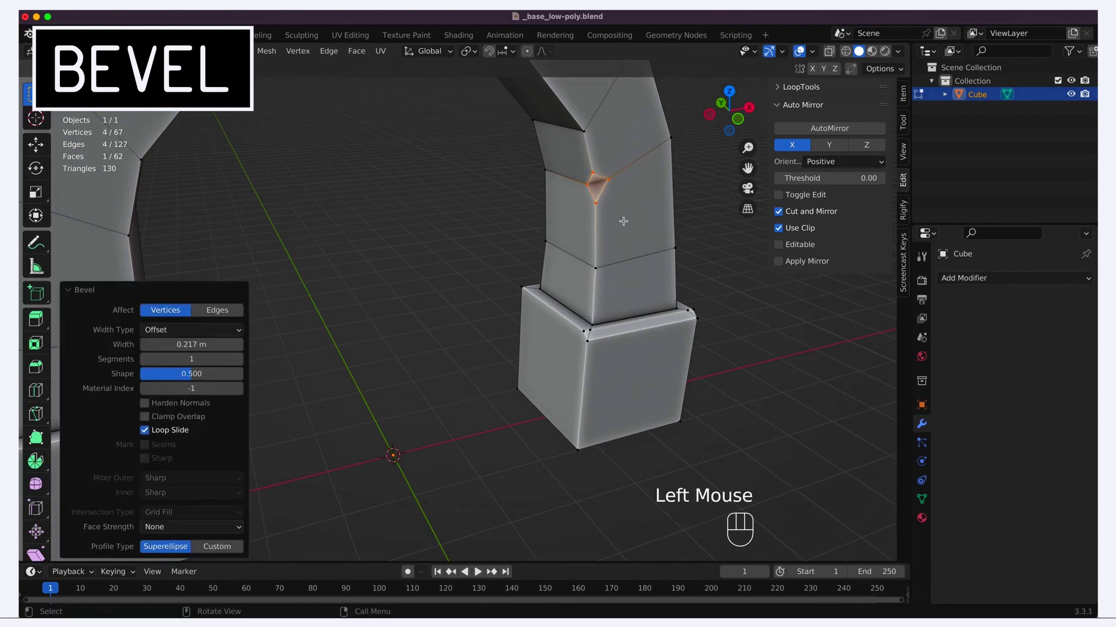
pyautogui.moveTo(617, 220); pyautogui.dragTo(623, 221, button='middle')
# - Bevel the right arch edge between its two end vertices
pyautogui.click(624, 220)
pyautogui.keyDown('shift'); pyautogui.click(650, 317); pyautogui.keyUp('shift')
pyautogui.hotkey('ctrl', 'b')
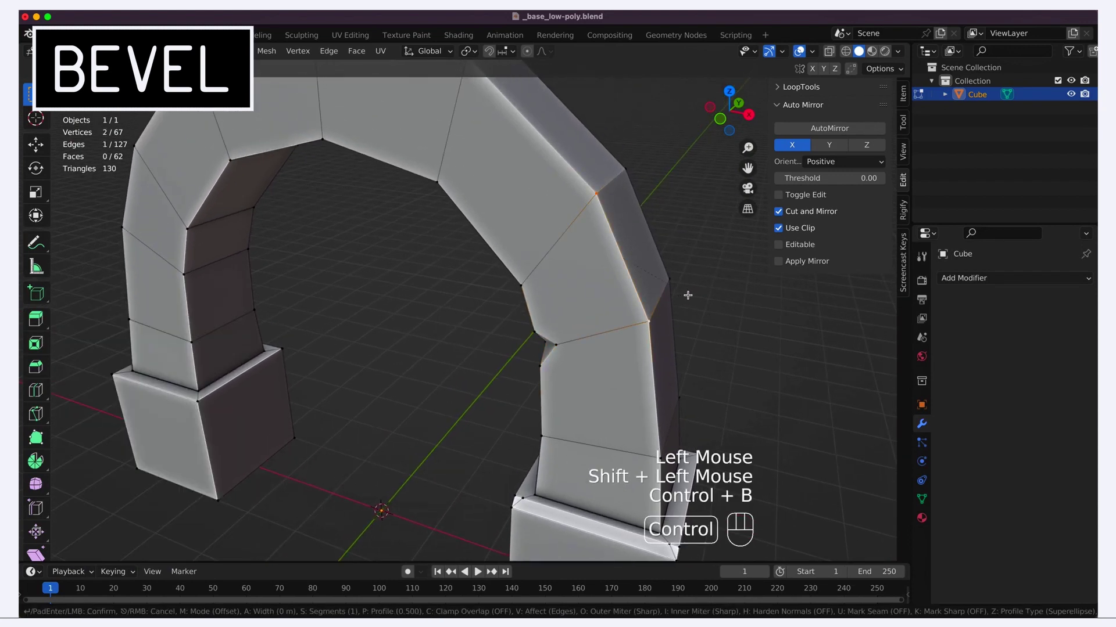
pyautogui.click(693, 295)
pyautogui.moveTo(694, 295); pyautogui.dragTo(591, 190, button='middle')
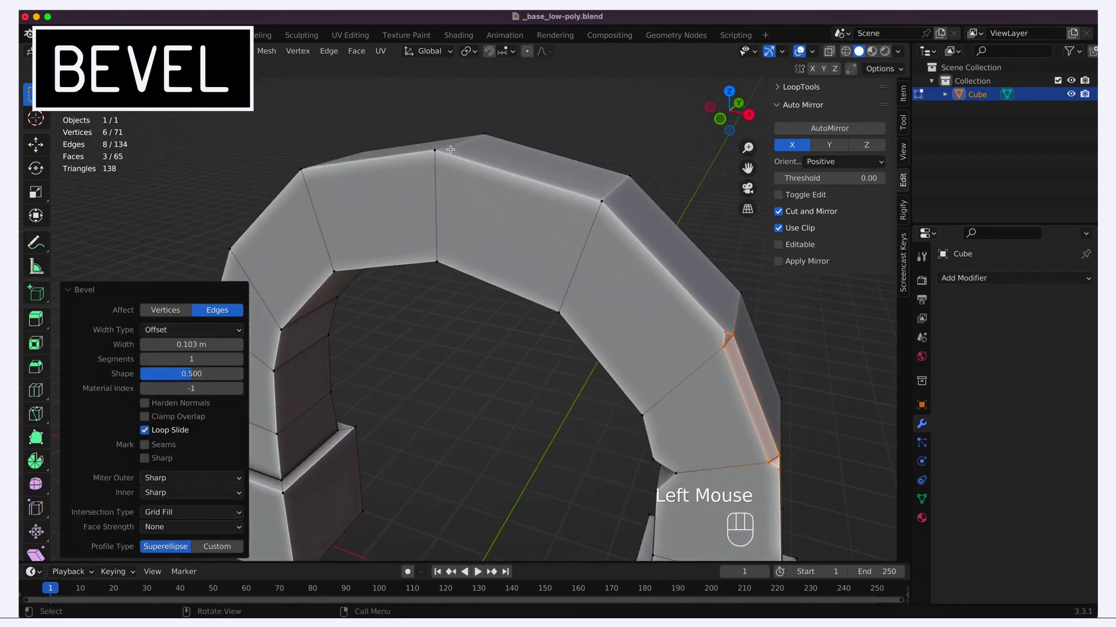
# - Vertex-bevel two vertices on the arch top and resize the bevelled corner
pyautogui.click(591, 190)
pyautogui.keyDown('shift'); pyautogui.click(591, 190); pyautogui.keyUp('shift')
pyautogui.hotkey('ctrl', 'shift', 'b')
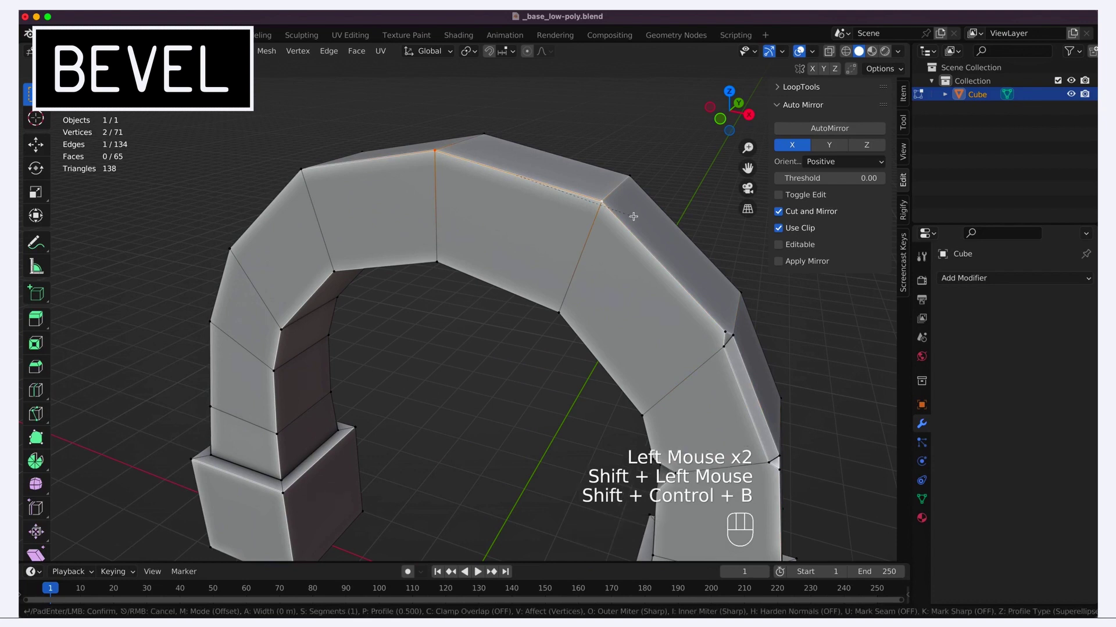
pyautogui.click(638, 217)
pyautogui.click(606, 205)
pyautogui.press('s')
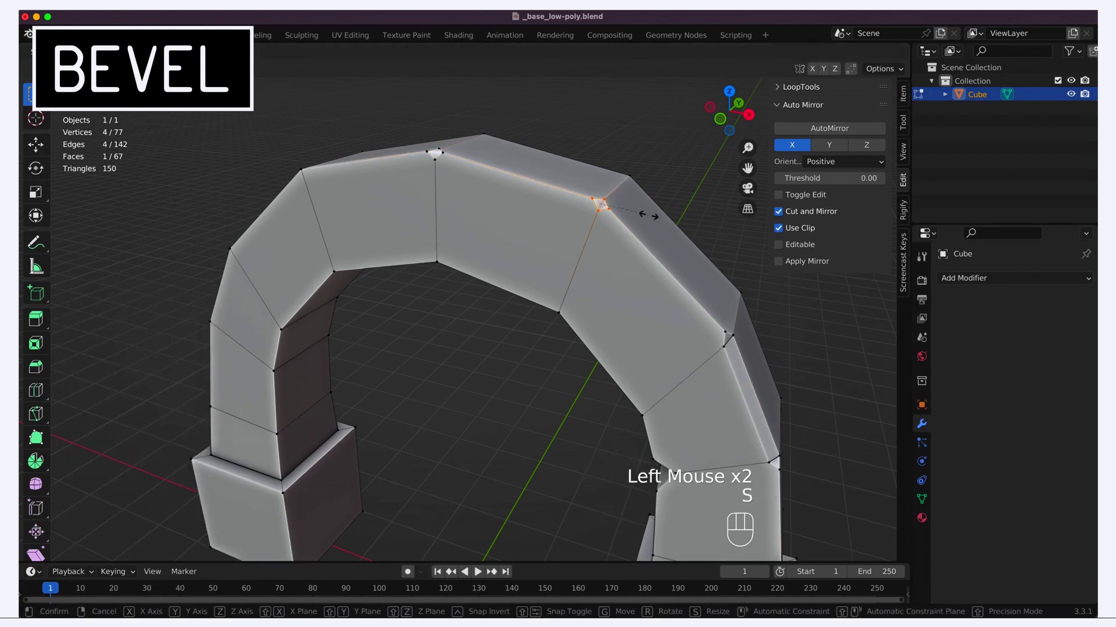
pyautogui.click(663, 222)
# - Slide two bevelled corner vertices along their edges
pyautogui.click(611, 211)
pyautogui.press('g')
pyautogui.press('g')
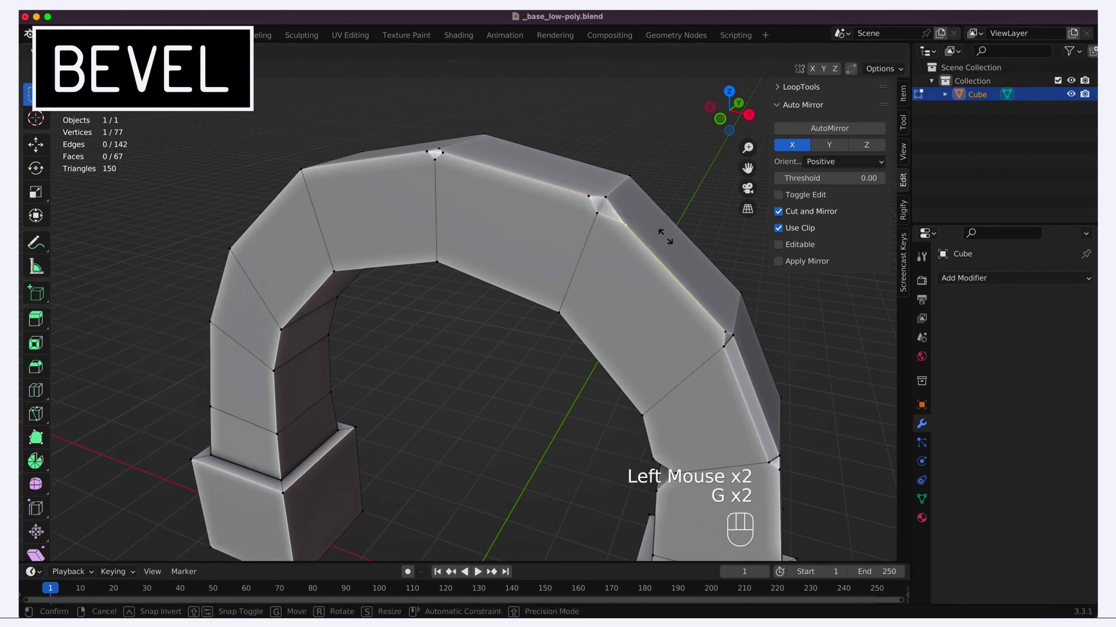
pyautogui.click(609, 202)
pyautogui.press('g')
pyautogui.press('g')
pyautogui.click(610, 203)
# - Bevel the top edge of the arch opening
pyautogui.press('a')
pyautogui.press('a')
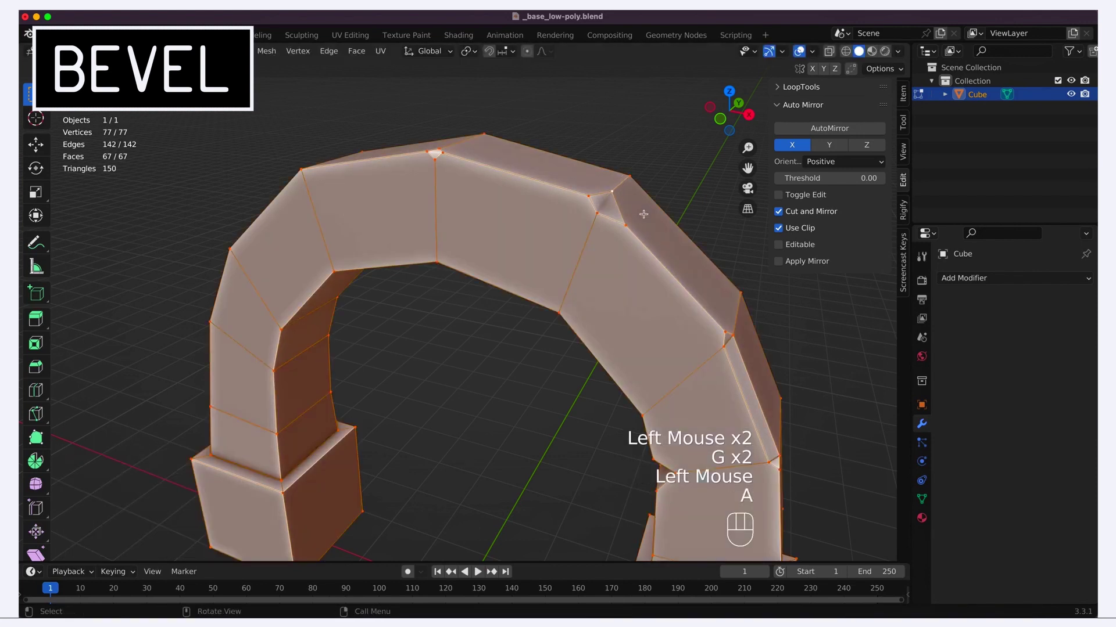
pyautogui.keyDown('shift'); pyautogui.moveTo(610, 203); pyautogui.dragTo(669, 217, button='middle'); pyautogui.keyUp('shift')
pyautogui.click(527, 197)
pyautogui.keyDown('shift'); pyautogui.click(651, 227); pyautogui.keyUp('shift')
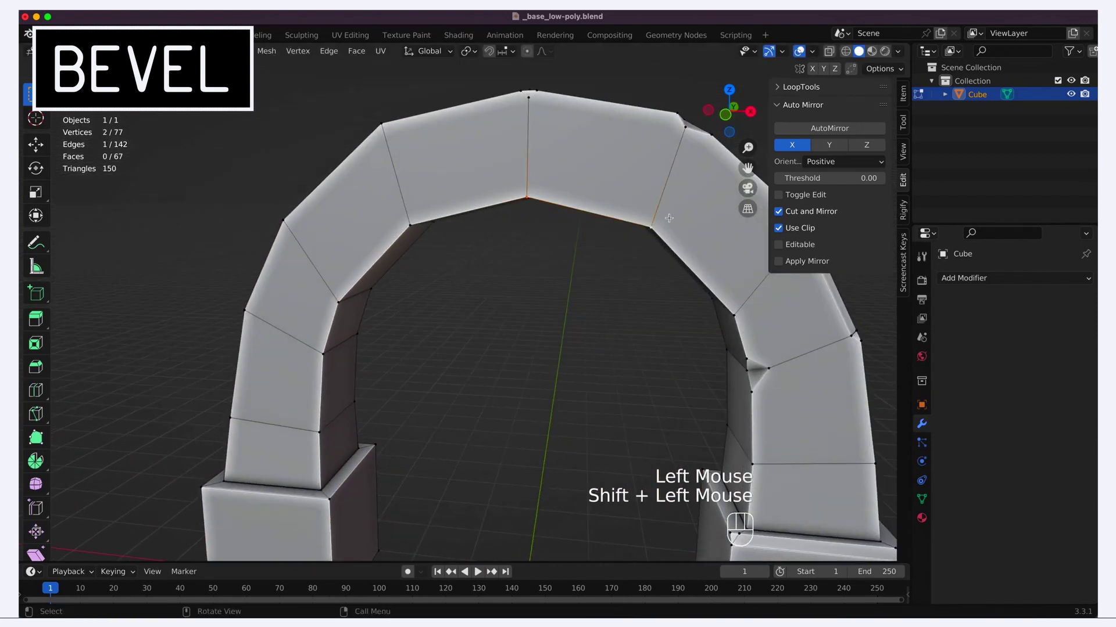
pyautogui.hotkey('ctrl', 'b')
pyautogui.click(671, 212)
# - Select the inner left-side vertices and bevel their edges
pyautogui.press('a')
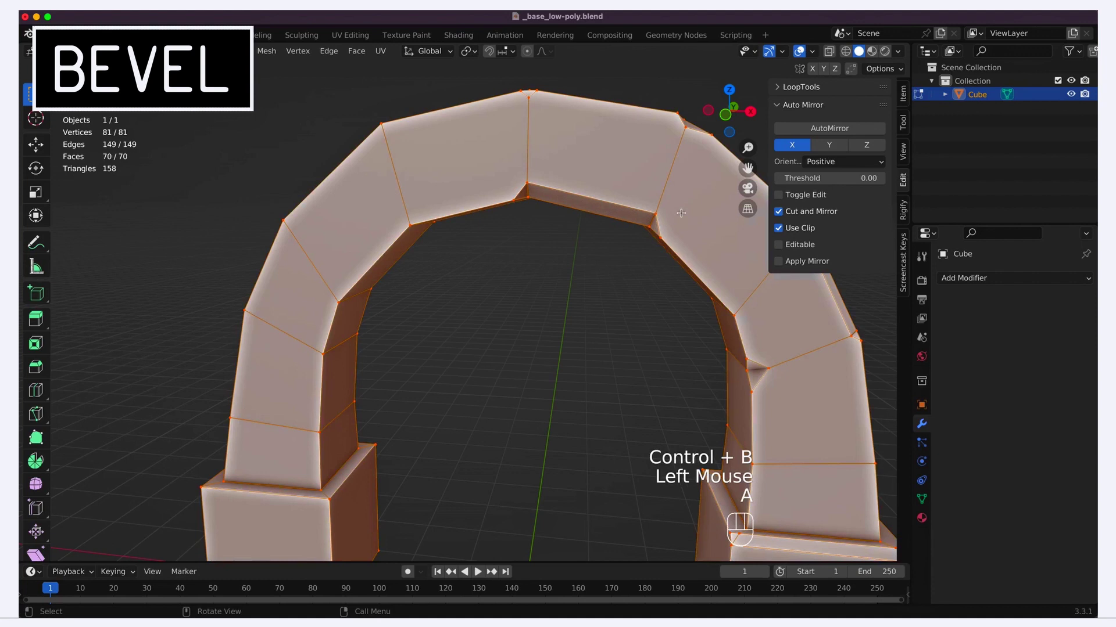
pyautogui.press('a')
pyautogui.click(341, 301)
pyautogui.keyDown('shift'); pyautogui.click(319, 352); pyautogui.keyUp('shift')
pyautogui.keyDown('shift'); pyautogui.click(318, 432); pyautogui.keyUp('shift')
pyautogui.hotkey('ctrl', 'b')
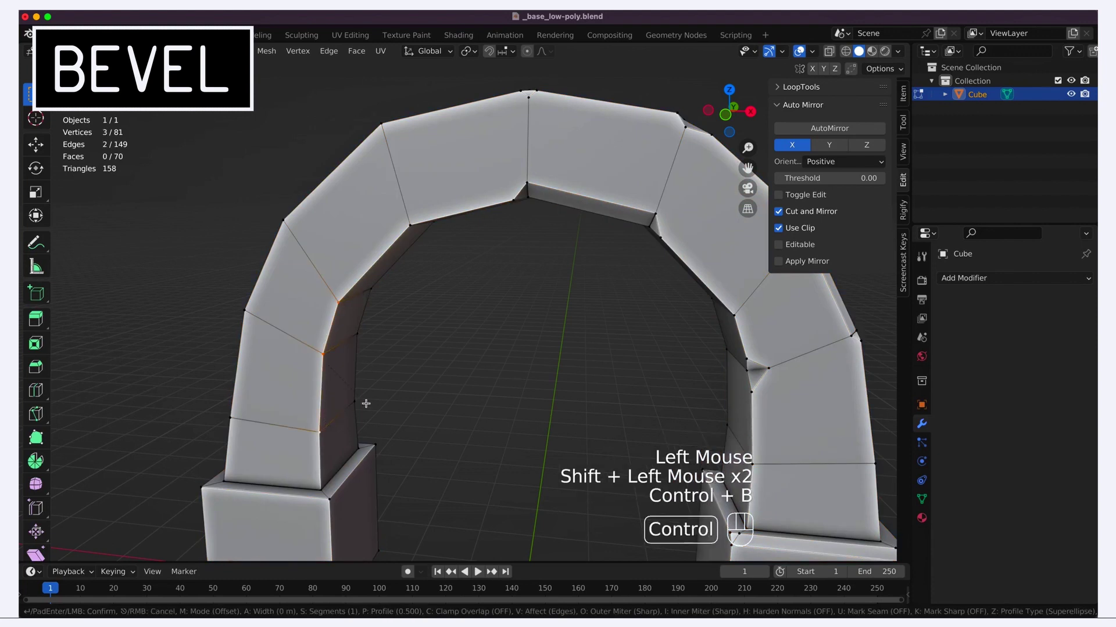
# - Finish the inner edge bevel, then chip two pillar-base corners with vertex bevels (0.326 m)
pyautogui.click(373, 403)
pyautogui.click(530, 399)
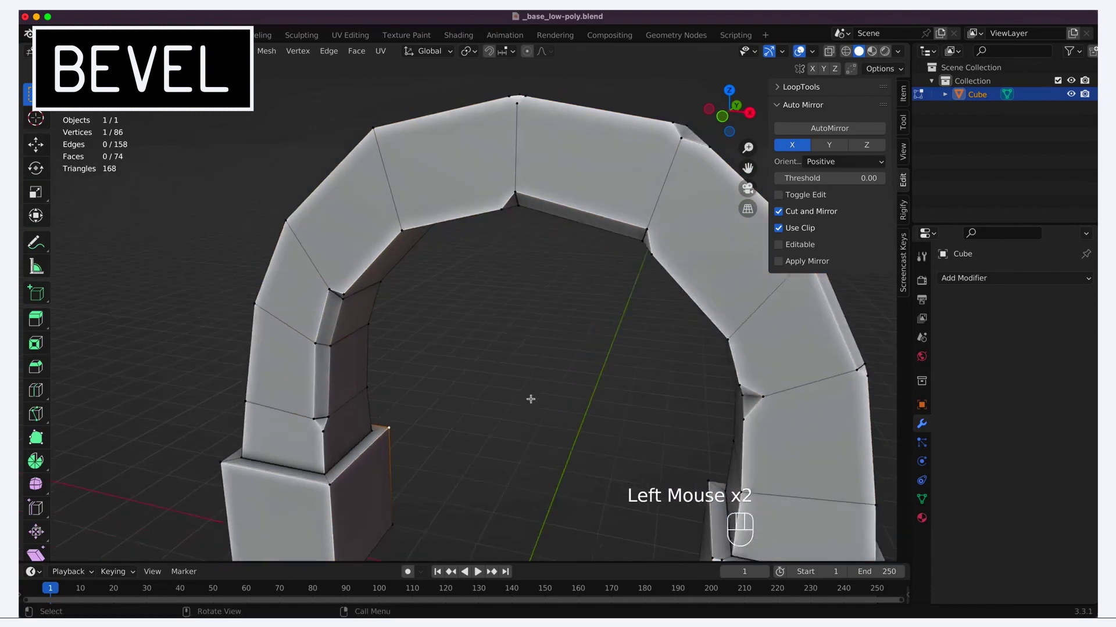
pyautogui.hscroll(-5, 531, 398)
pyautogui.hotkey('ctrl', 'shift', 'b')
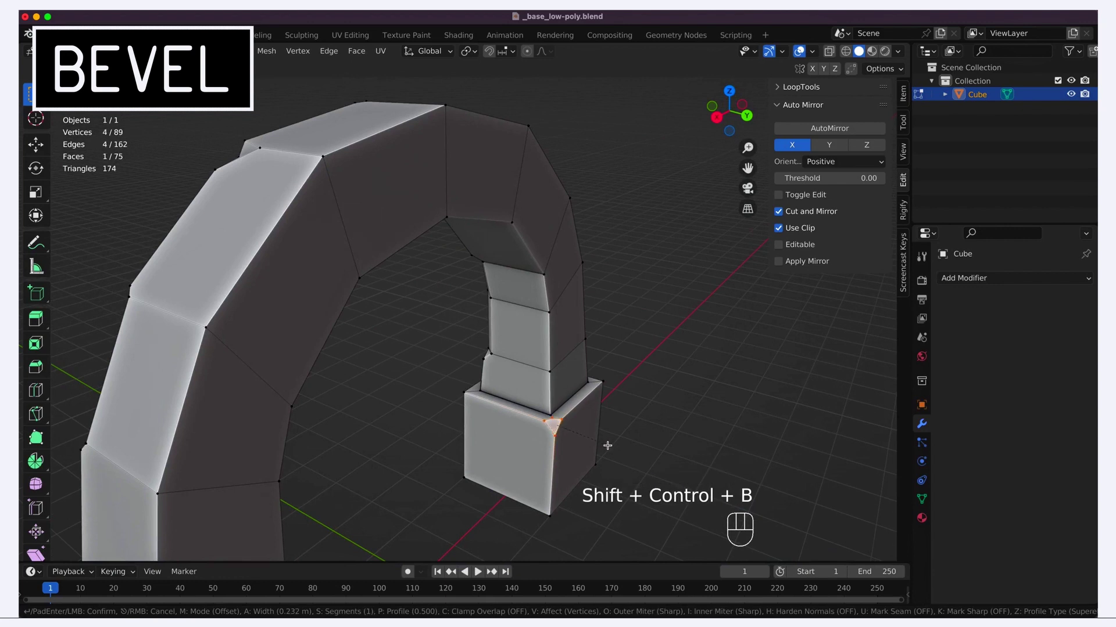
pyautogui.click(607, 445)
pyautogui.hscroll(-5, 607, 446)
pyautogui.click(475, 407)
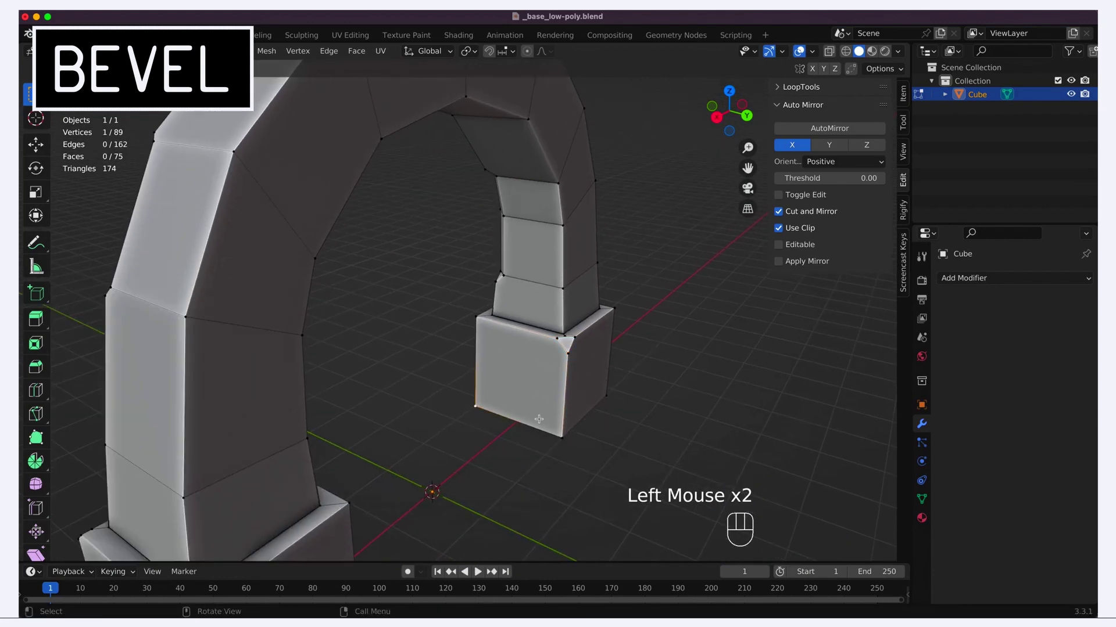
pyautogui.hotkey('ctrl', 'shift', 'b')
pyautogui.click(548, 419)
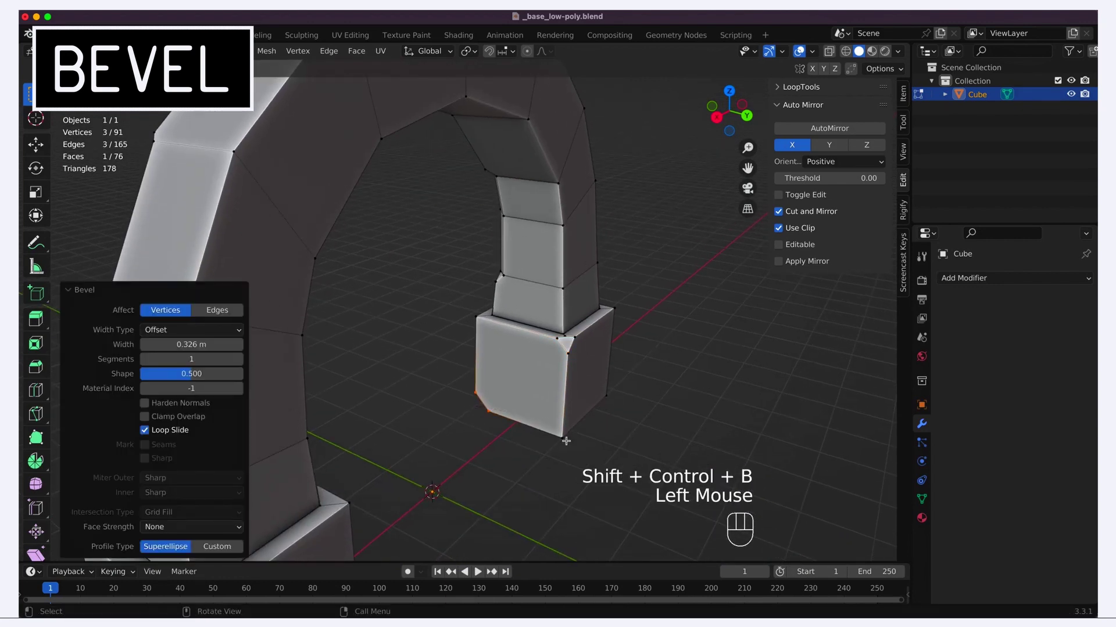
# - Bevel the other base's vertical edge at 0.201 m and chip its top corner
pyautogui.hscroll(5, 566, 441)
pyautogui.hscroll(5, 566, 441)
pyautogui.click(370, 436)
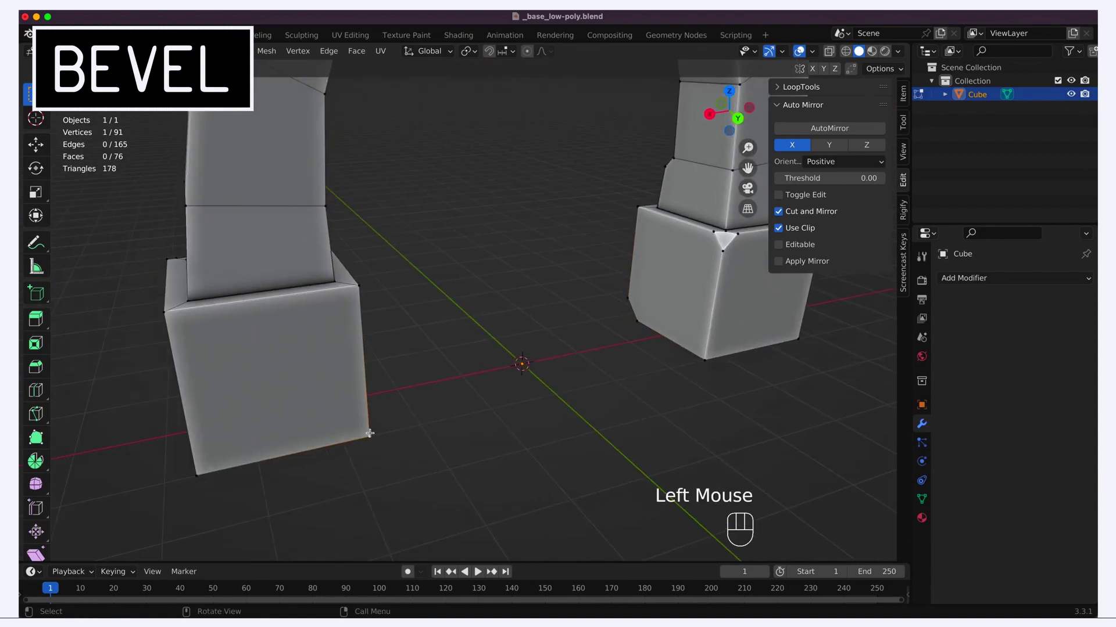
pyautogui.keyDown('shift'); pyautogui.click(358, 288); pyautogui.keyUp('shift')
pyautogui.hotkey('ctrl', 'b')
pyautogui.click(428, 314)
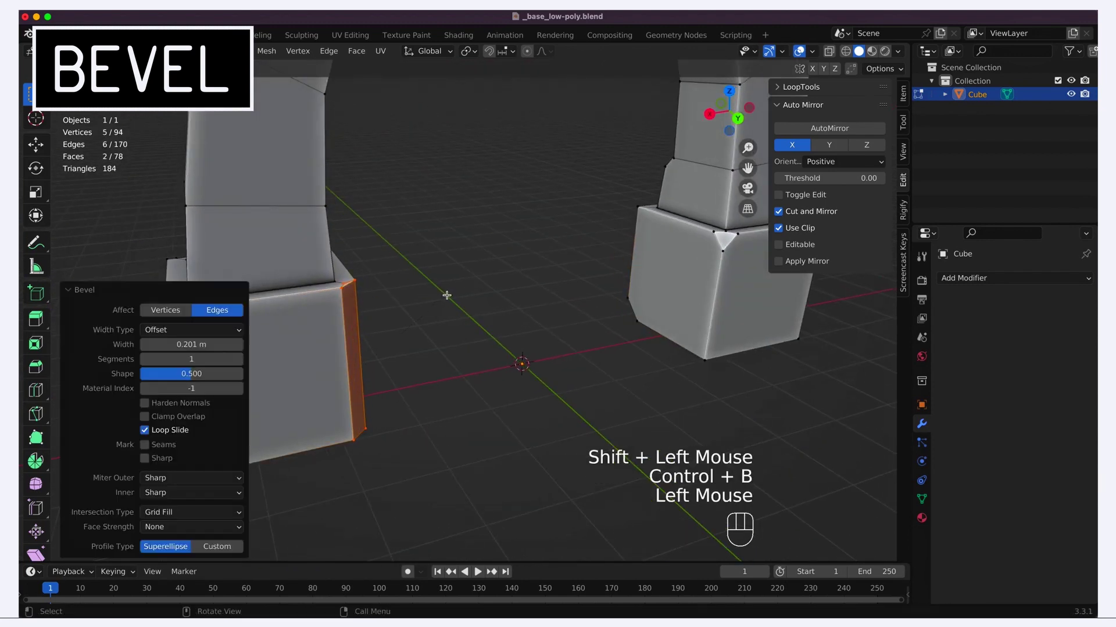
pyautogui.hscroll(-5, 428, 314)
pyautogui.hscroll(-5, 427, 314)
pyautogui.doubleClick(400, 294)
pyautogui.hotkey('shift', 'ctrl', 'b')
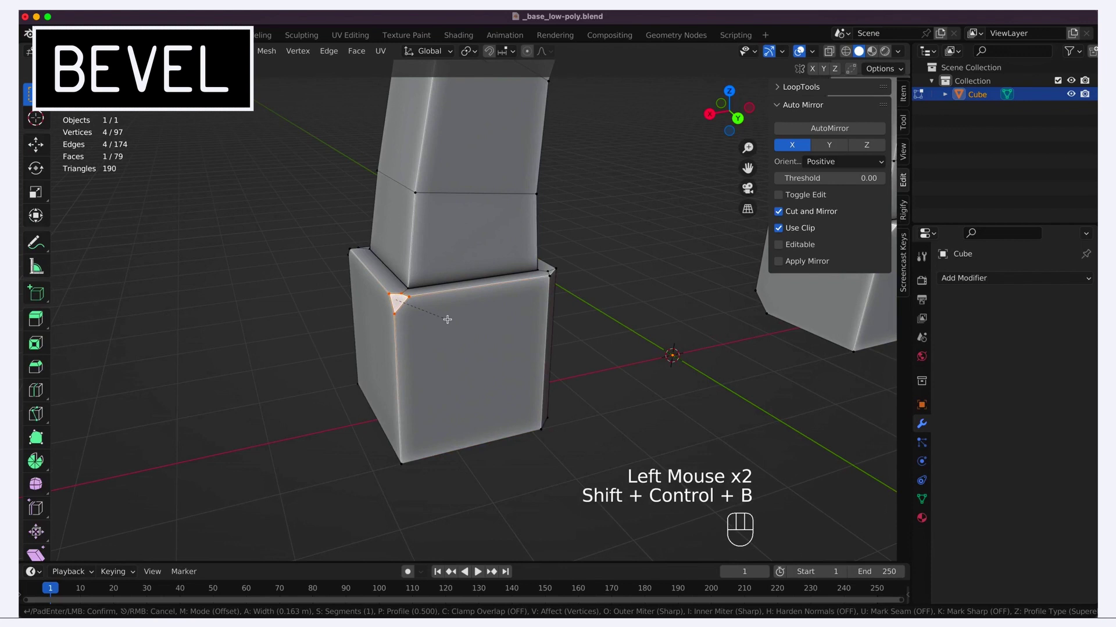
pyautogui.click(447, 320)
# - Bevel the run of edges along the arch's outer side at 0.23 m
pyautogui.keyDown('shift'); pyautogui.scroll(5, 447, 319); pyautogui.keyUp('shift')
pyautogui.doubleClick(334, 477)
pyautogui.keyDown('shift'); pyautogui.click(354, 321); pyautogui.keyUp('shift')
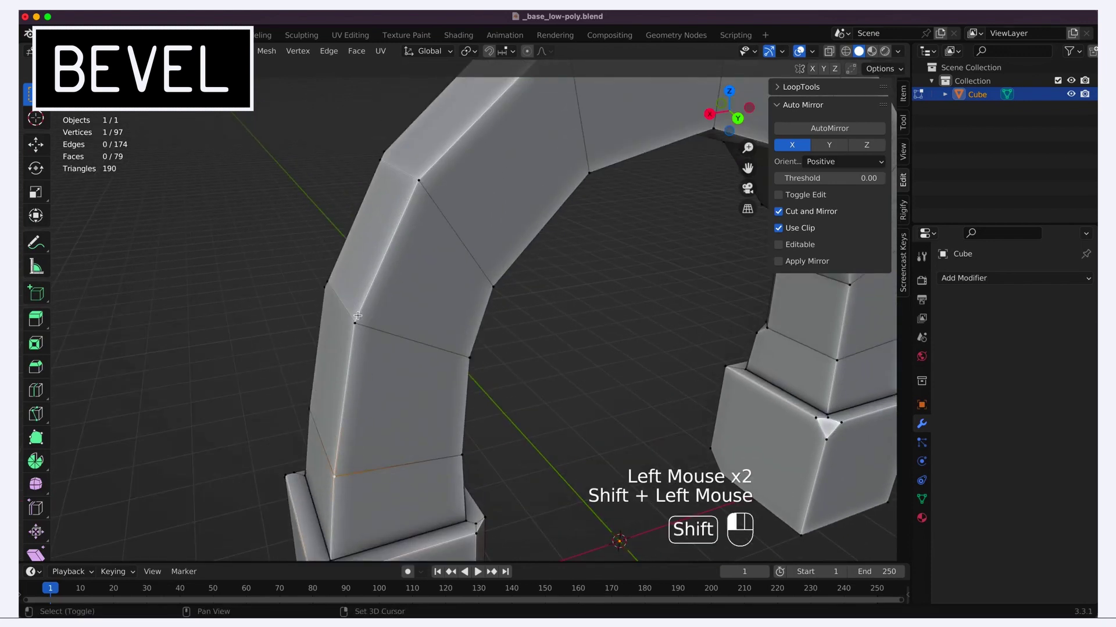
pyautogui.keyDown('shift'); pyautogui.click(418, 182); pyautogui.keyUp('shift')
pyautogui.hotkey('ctrl', 'b')
pyautogui.click(558, 321)
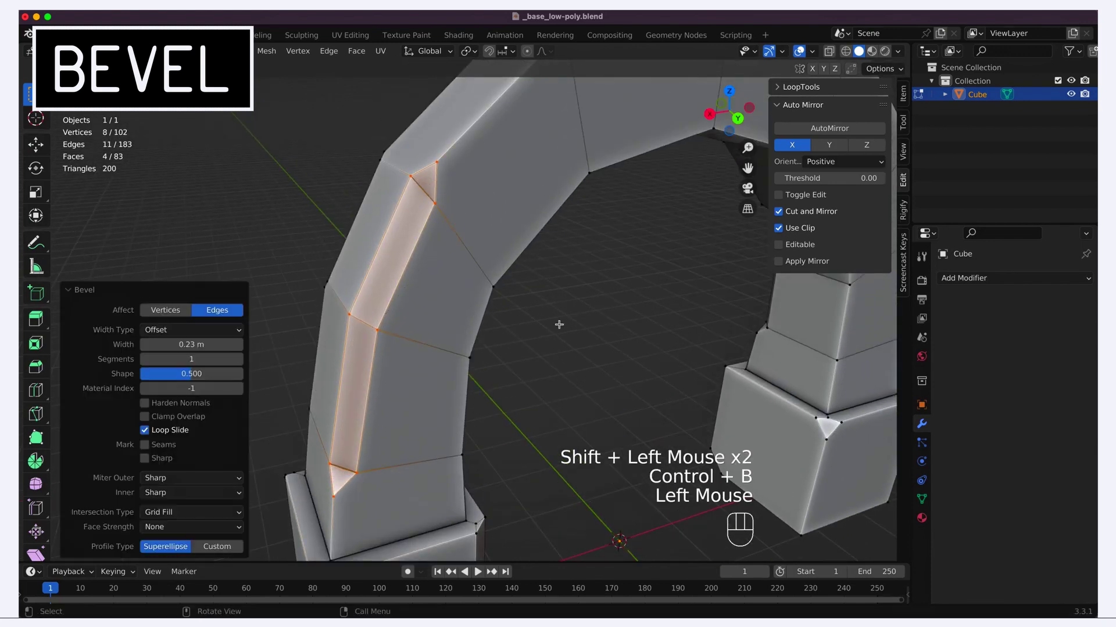
pyautogui.scroll(-5, 559, 324)
pyautogui.hscroll(-10, 559, 324)
pyautogui.keyDown('shift'); pyautogui.hscroll(-3, 559, 327); pyautogui.keyUp('shift')
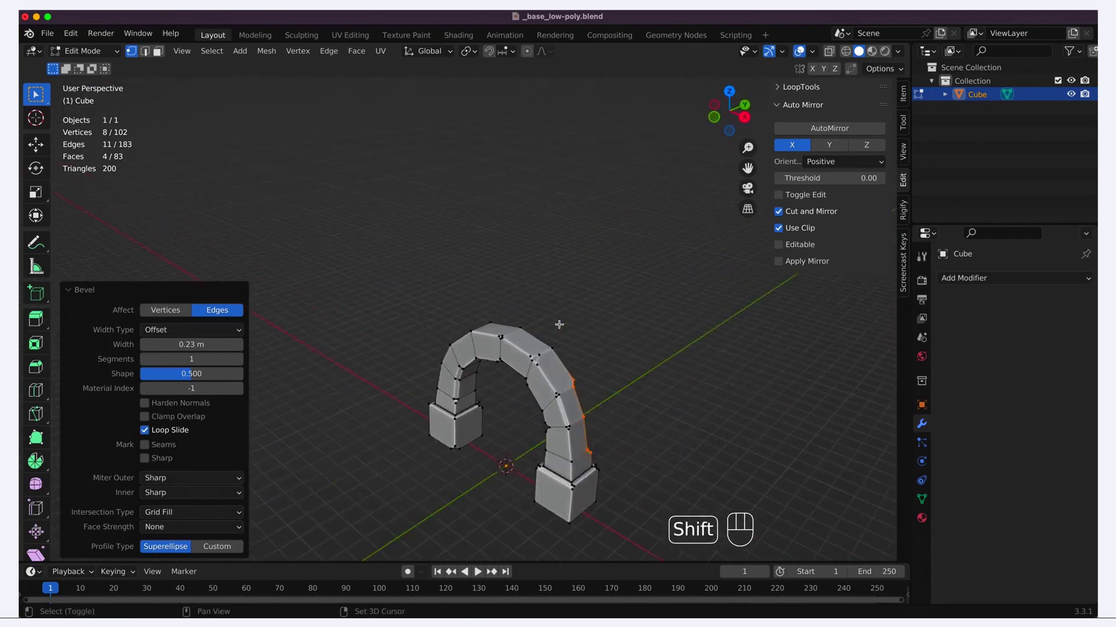
pyautogui.keyDown('ctrl'); pyautogui.scroll(5, 502, 419); pyautogui.keyUp('ctrl')
# - Bevel a loop across the upper-left arch at 0.1 m with 2 segments, then select its middle loop
pyautogui.keyDown('shift'); pyautogui.scroll(-8, 502, 419); pyautogui.keyUp('shift')
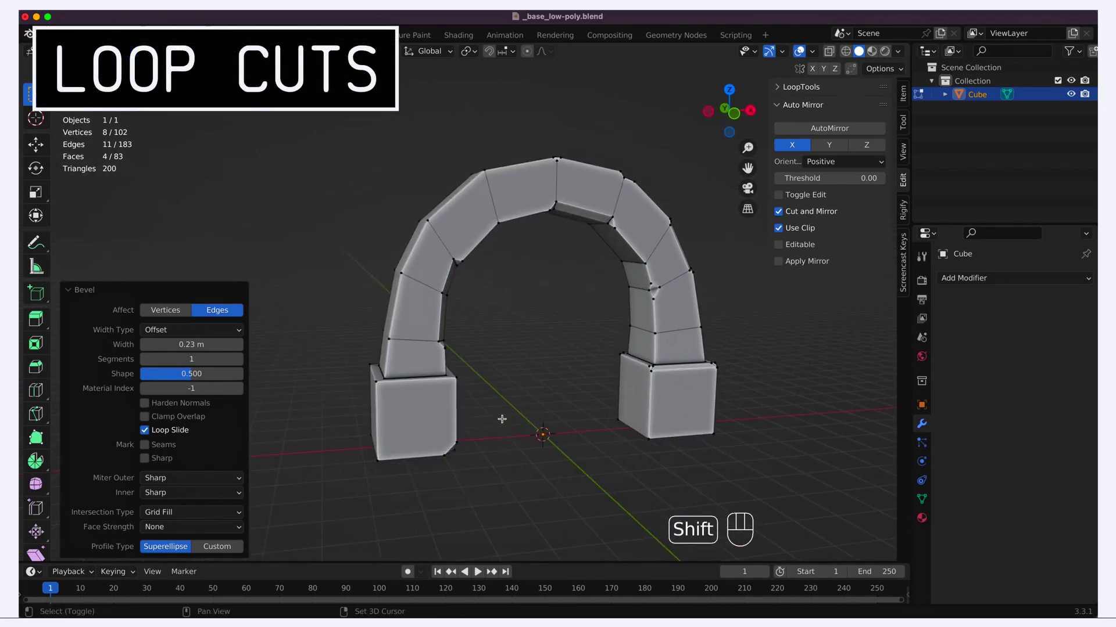
pyautogui.keyDown('ctrl'); pyautogui.scroll(5, 514, 266); pyautogui.keyUp('ctrl')
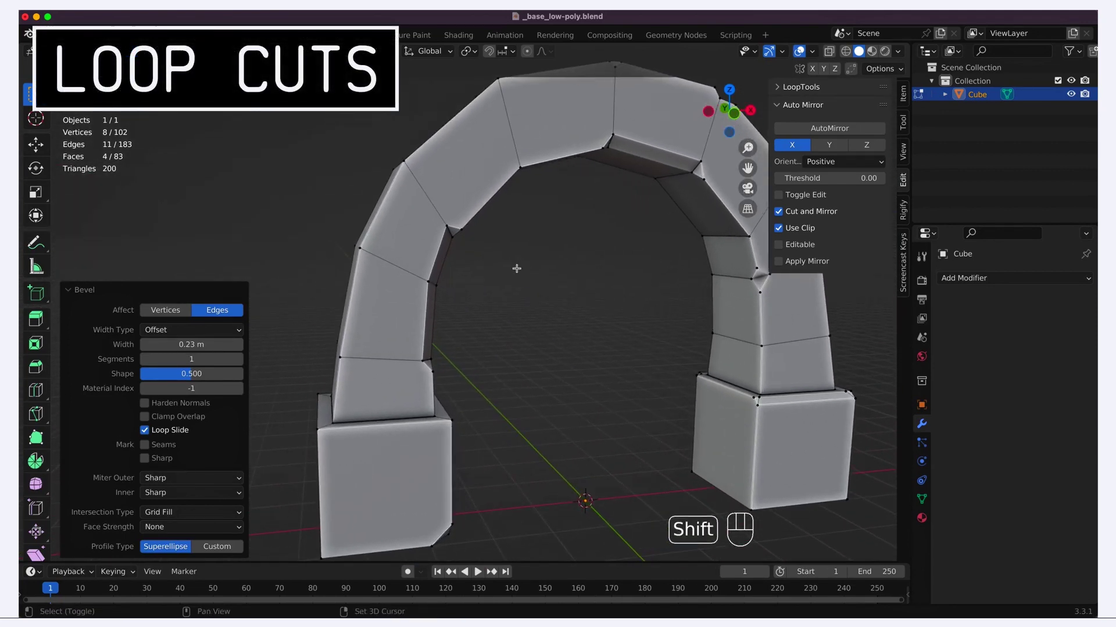
pyautogui.keyDown('shift'); pyautogui.scroll(6, 515, 266); pyautogui.keyUp('shift')
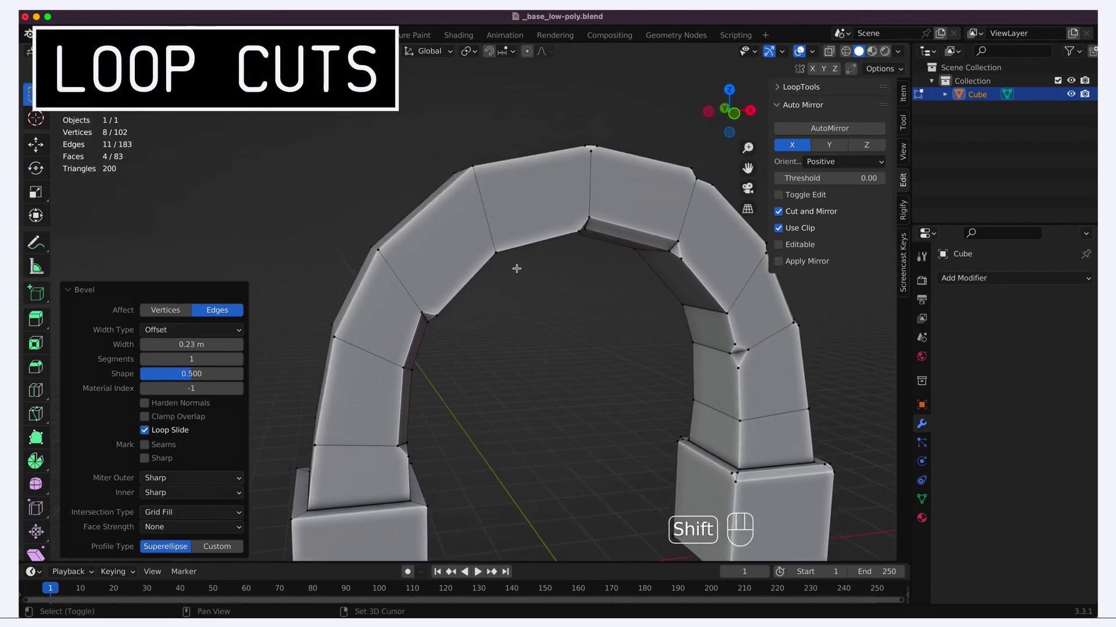
pyautogui.keyDown('ctrl'); pyautogui.click(504, 211); pyautogui.keyUp('ctrl')
pyautogui.keyDown('ctrl'); pyautogui.scroll(-4, 486, 166); pyautogui.keyUp('ctrl')
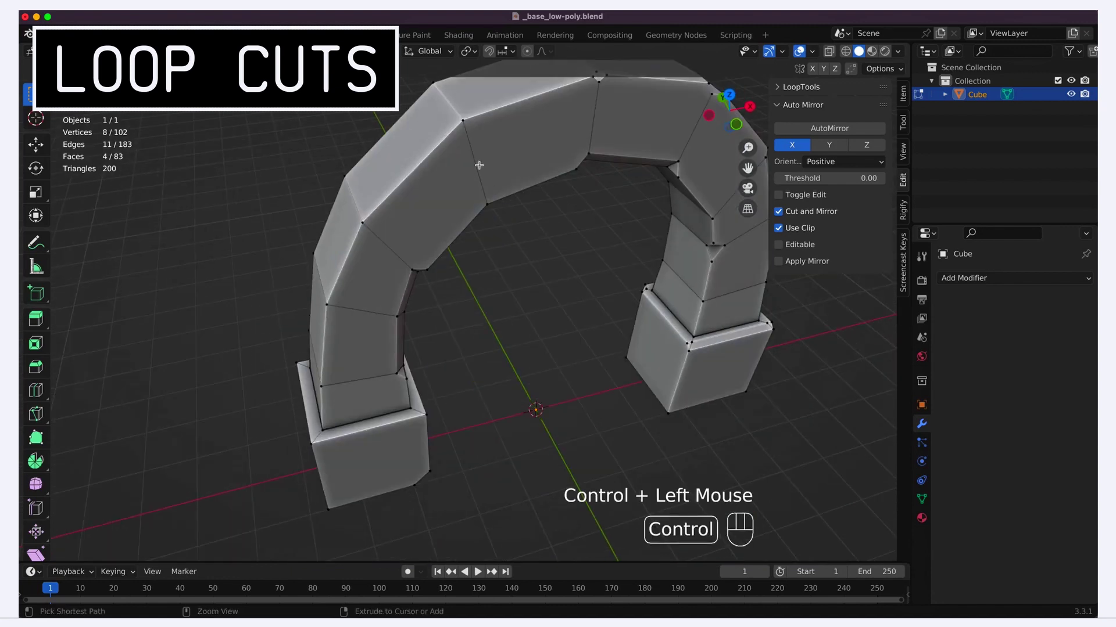
pyautogui.keyDown('shift'); pyautogui.scroll(2, 486, 166); pyautogui.keyUp('shift')
pyautogui.keyDown('ctrl'); pyautogui.scroll(4, 483, 230); pyautogui.keyUp('ctrl')
pyautogui.keyDown('alt'); pyautogui.click(483, 229); pyautogui.keyUp('alt')
pyautogui.hotkey('ctrl', 'b')
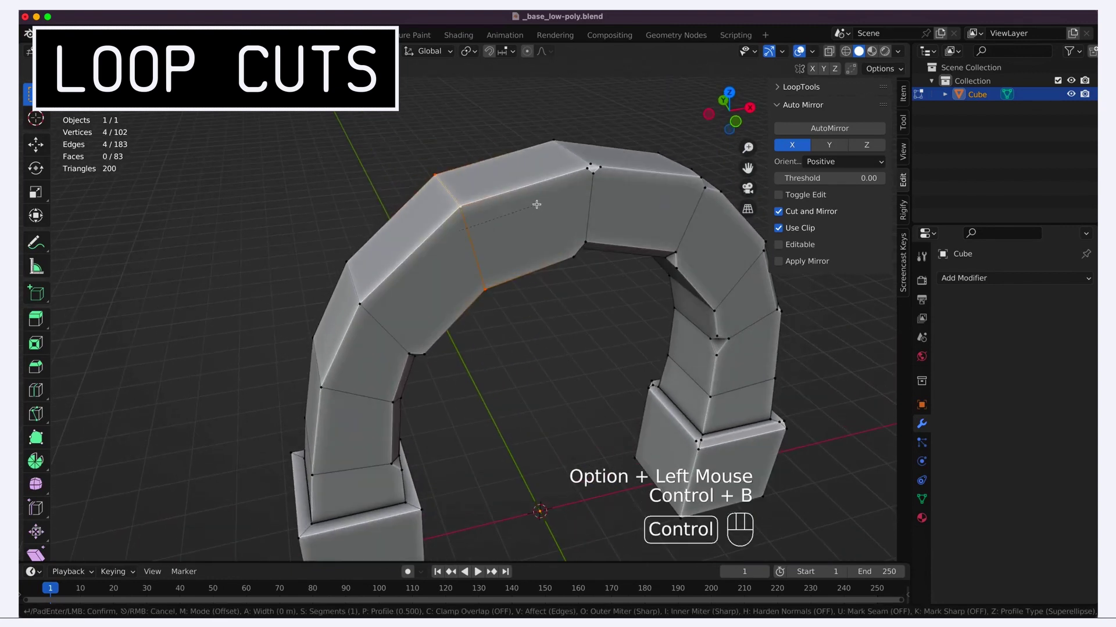
pyautogui.click(540, 202)
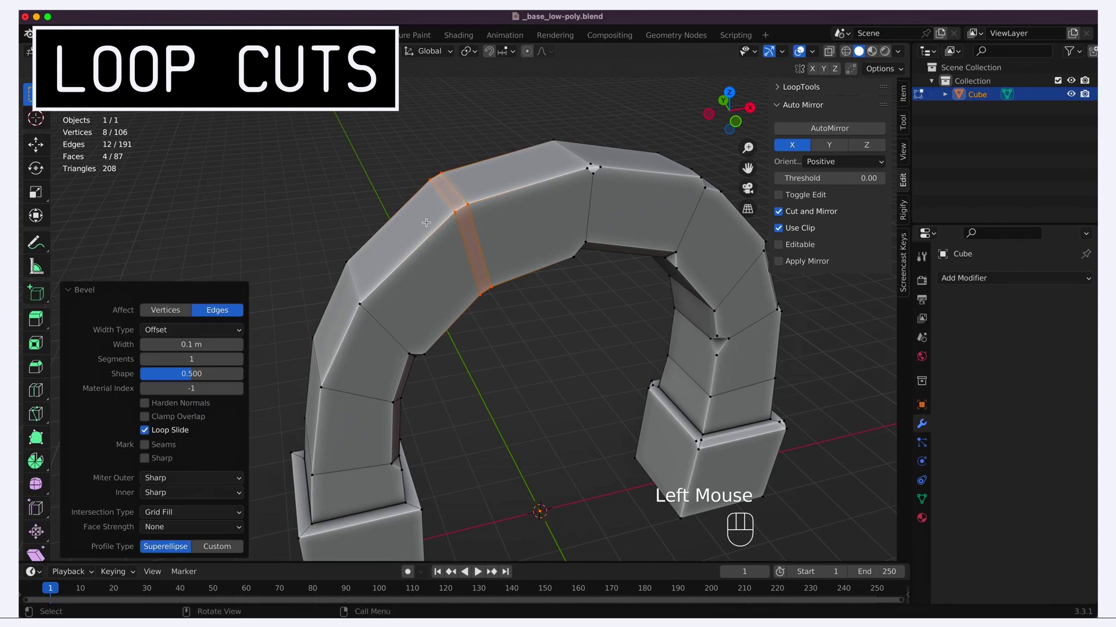
pyautogui.click(192, 359)
pyautogui.moveTo(192, 359); pyautogui.dragTo(200, 359)
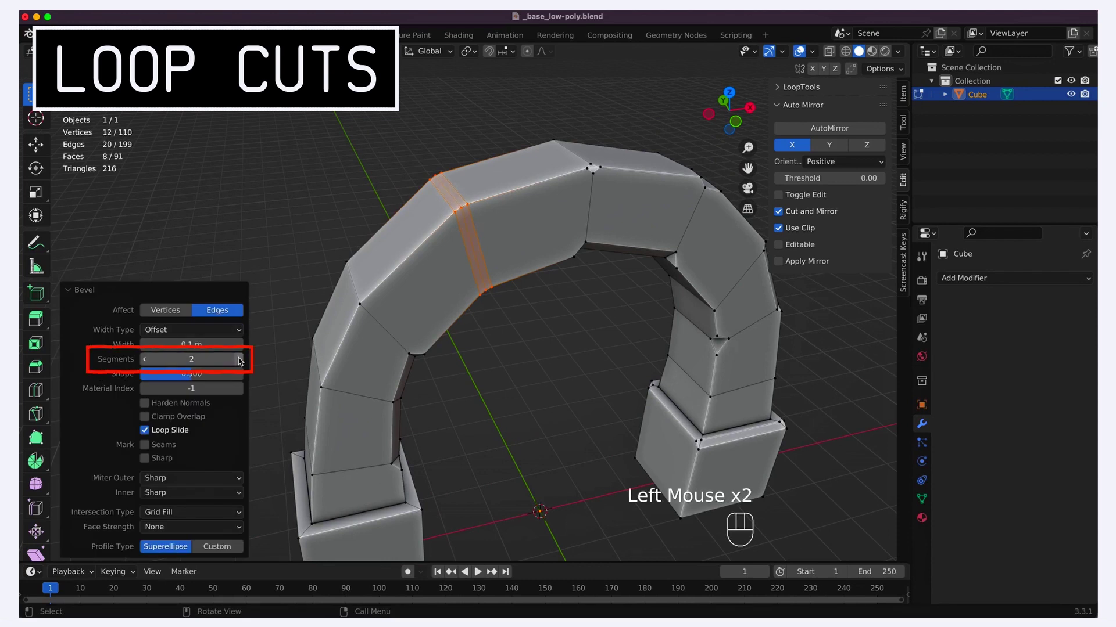
pyautogui.keyDown('alt'); pyautogui.click(470, 237); pyautogui.keyUp('alt')
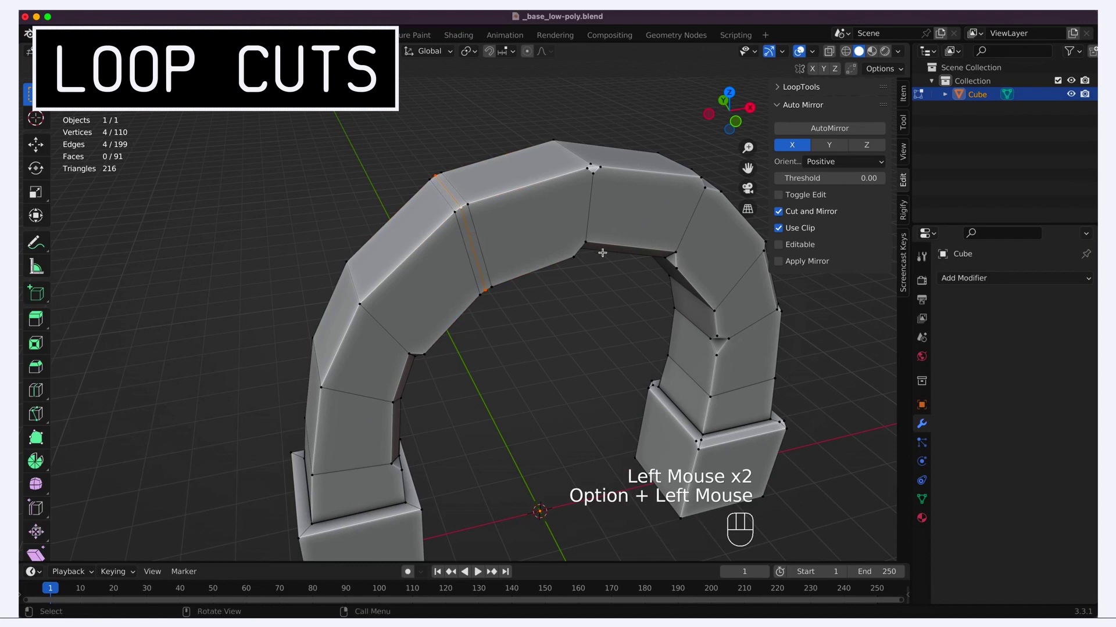
# - Scale the middle loop inward to dent the upper-left stone, then bevel a loop on the right arch
pyautogui.press('s')
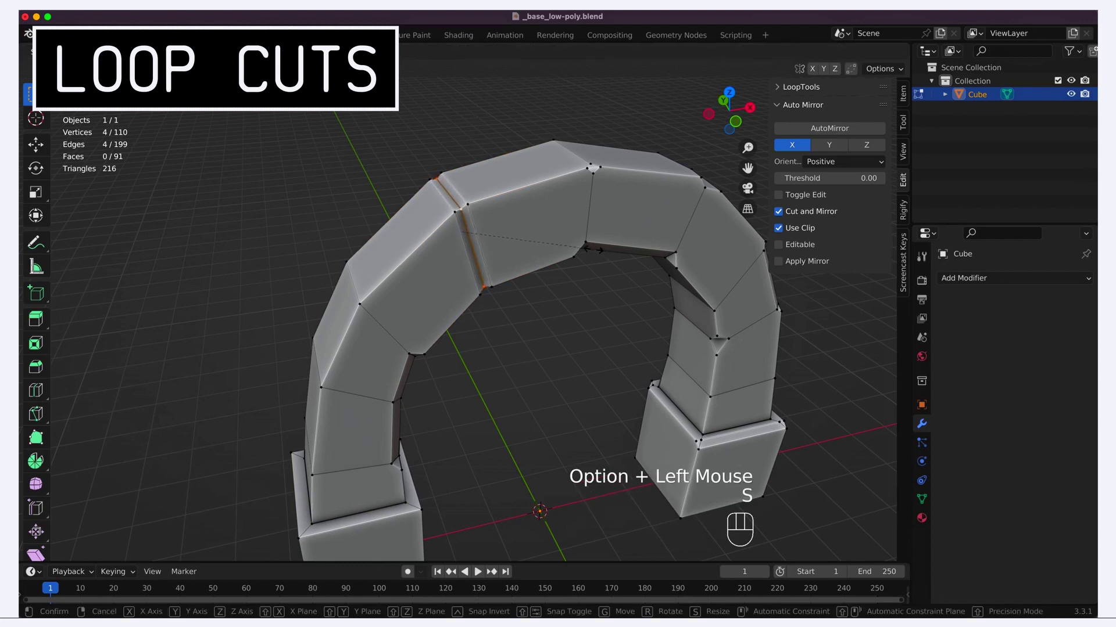
pyautogui.click(593, 250)
pyautogui.moveTo(593, 250); pyautogui.dragTo(714, 316, button='middle')
pyautogui.keyDown('alt'); pyautogui.click(714, 317); pyautogui.keyUp('alt')
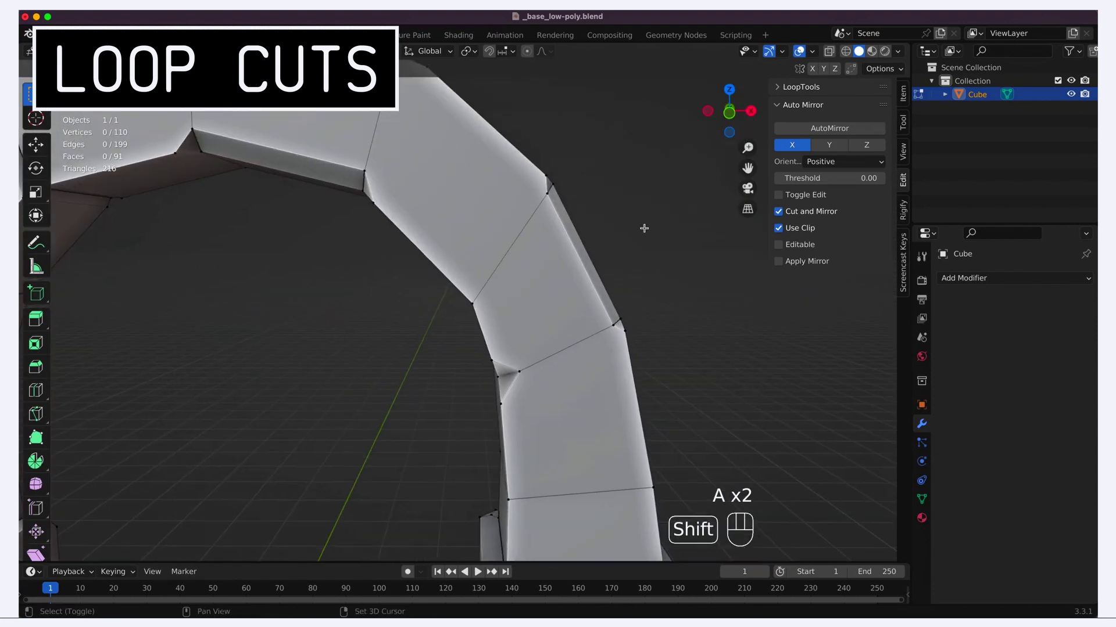
pyautogui.keyDown('alt'); pyautogui.click(615, 232); pyautogui.keyUp('alt')
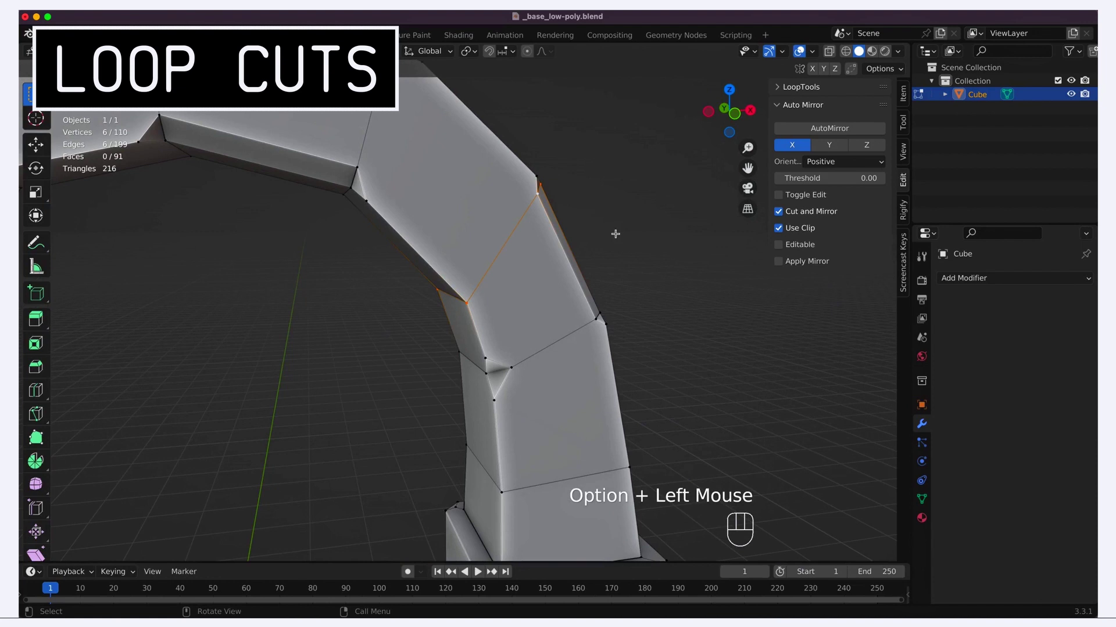
pyautogui.hotkey('ctrl', 'b')
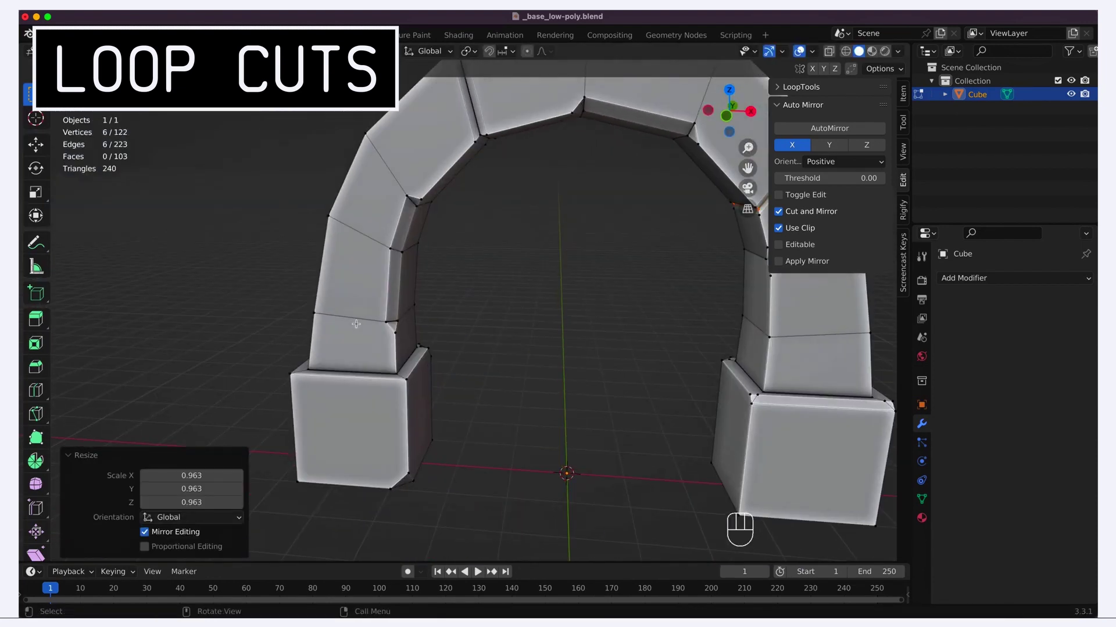
pyautogui.keyDown('alt'); pyautogui.click(416, 300); pyautogui.keyUp('alt')
# - Bevel more loops on the left and right stones, pinch their middles inward, and deselect everything
pyautogui.hotkey('ctrl', 'b')
pyautogui.click(419, 298)
pyautogui.keyDown('alt'); pyautogui.click(401, 325); pyautogui.keyUp('alt')
pyautogui.press('s')
pyautogui.click(555, 301)
pyautogui.keyDown('alt'); pyautogui.click(386, 226); pyautogui.keyUp('alt')
pyautogui.hotkey('ctrl', 'b')
pyautogui.click(414, 223)
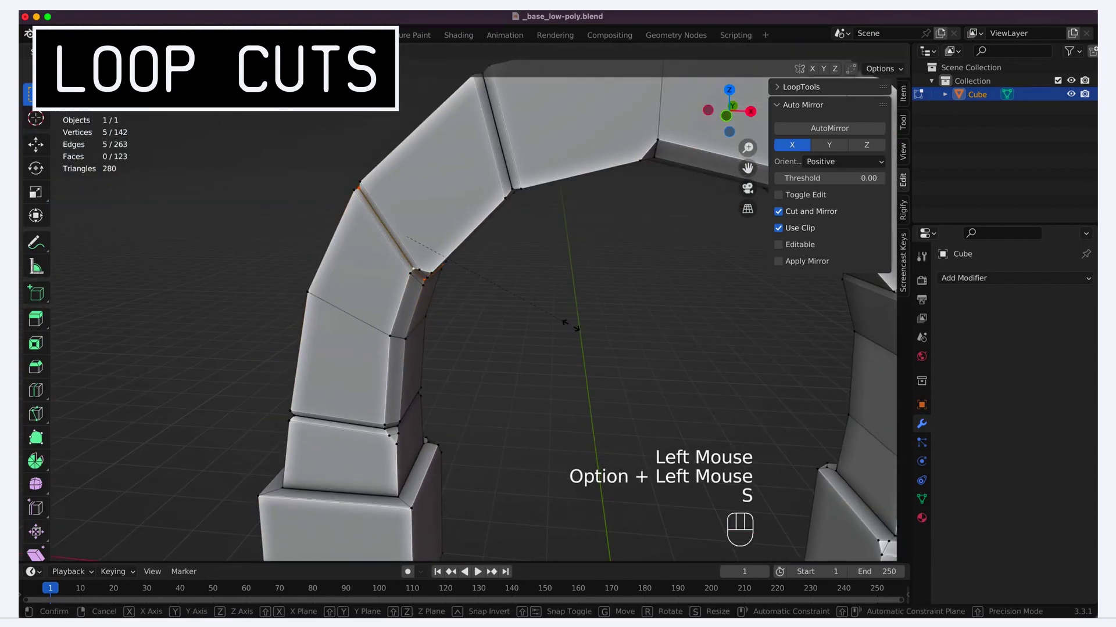
pyautogui.click(496, 333)
pyautogui.press('a')
pyautogui.press('a')
pyautogui.press('Tab')
pyautogui.click(574, 388)
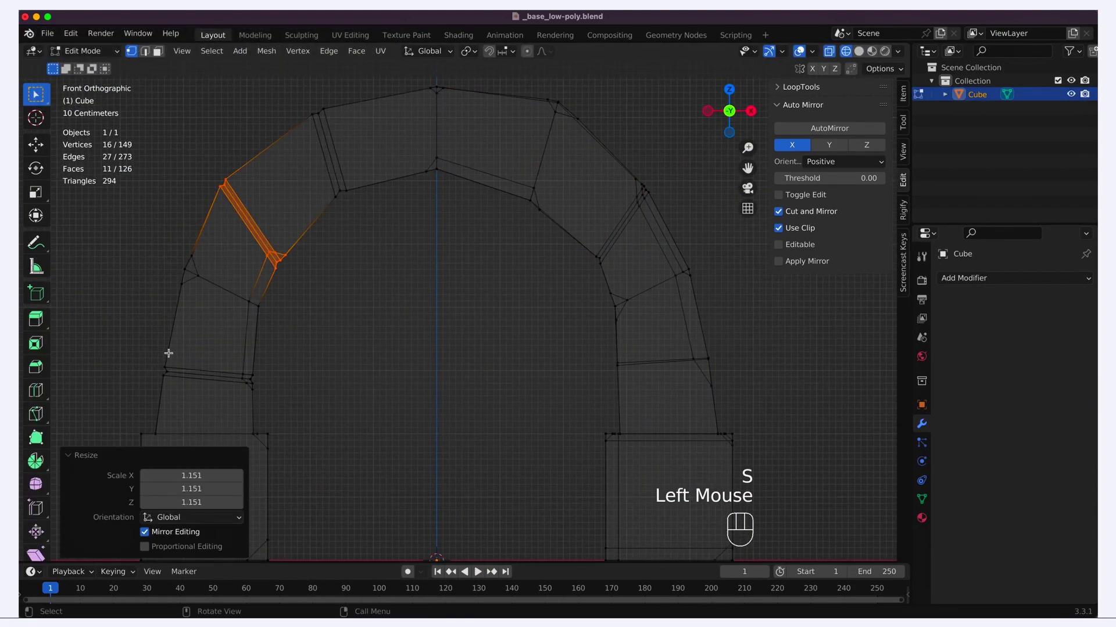
# - Orbit, pan and zoom the viewport to frame the arch's right pillar up close
pyautogui.press('a')
pyautogui.press('a')
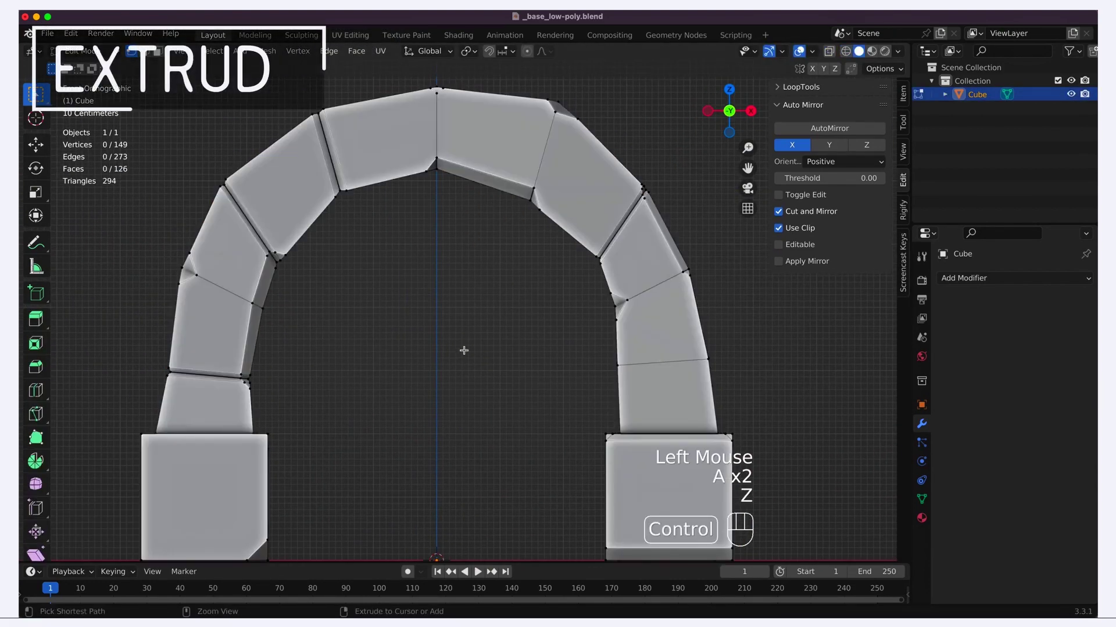
pyautogui.scroll(-3, 464, 350)
pyautogui.scroll(-10, 463, 350)
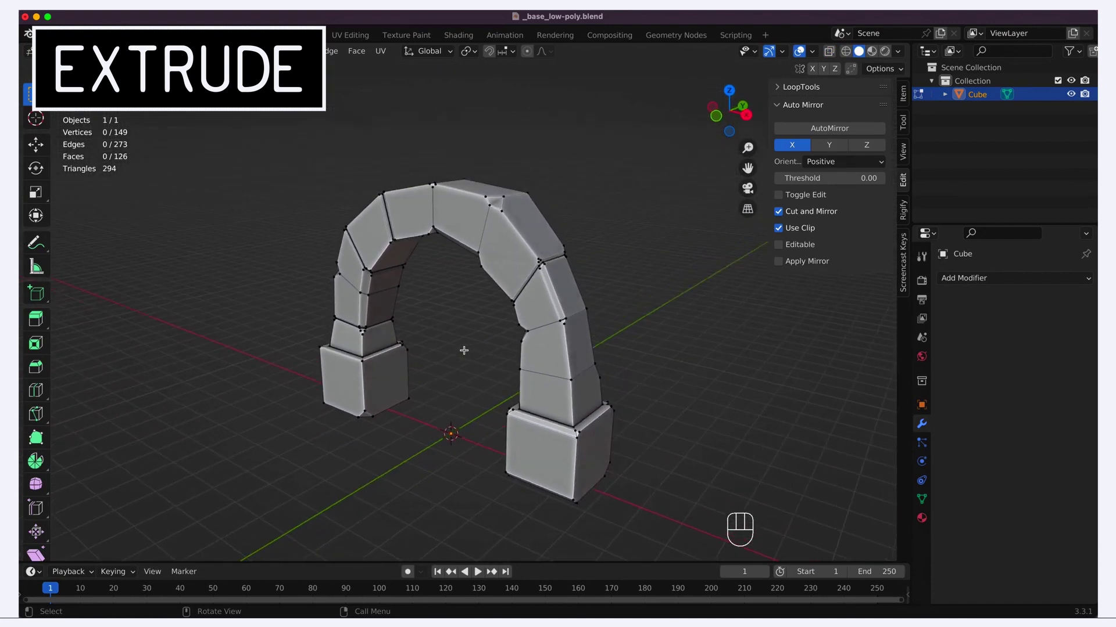
pyautogui.hscroll(10, 463, 350)
pyautogui.hscroll(-6, 464, 350)
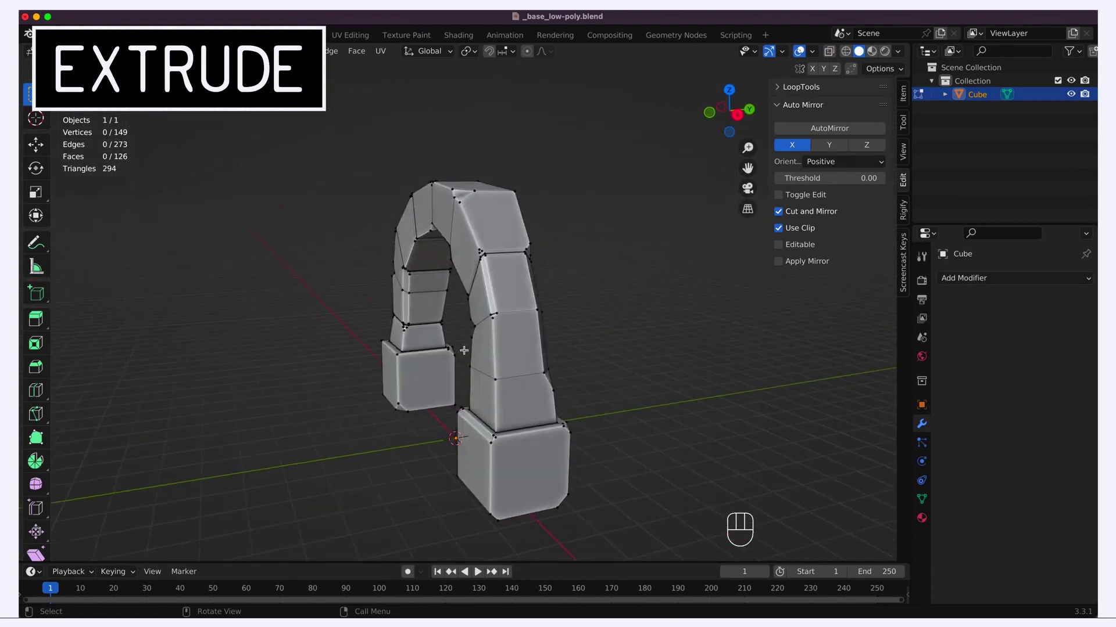
pyautogui.keyDown('shift'); pyautogui.scroll(5, 463, 350); pyautogui.keyUp('shift')
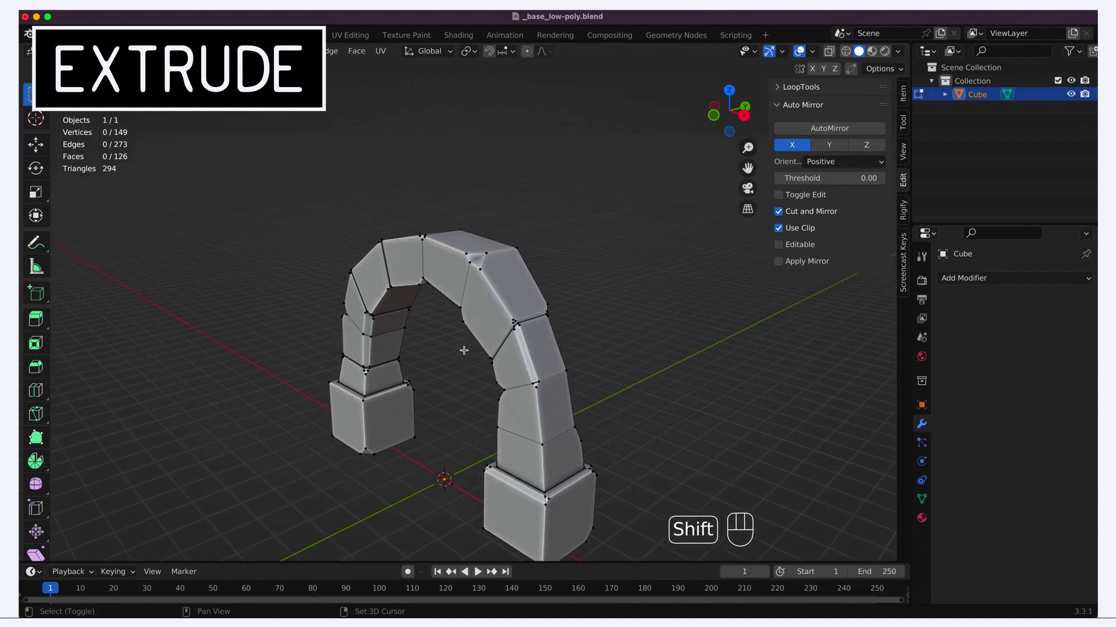
pyautogui.scroll(5, 463, 351)
pyautogui.keyDown('shift'); pyautogui.scroll(5, 463, 350); pyautogui.keyUp('shift')
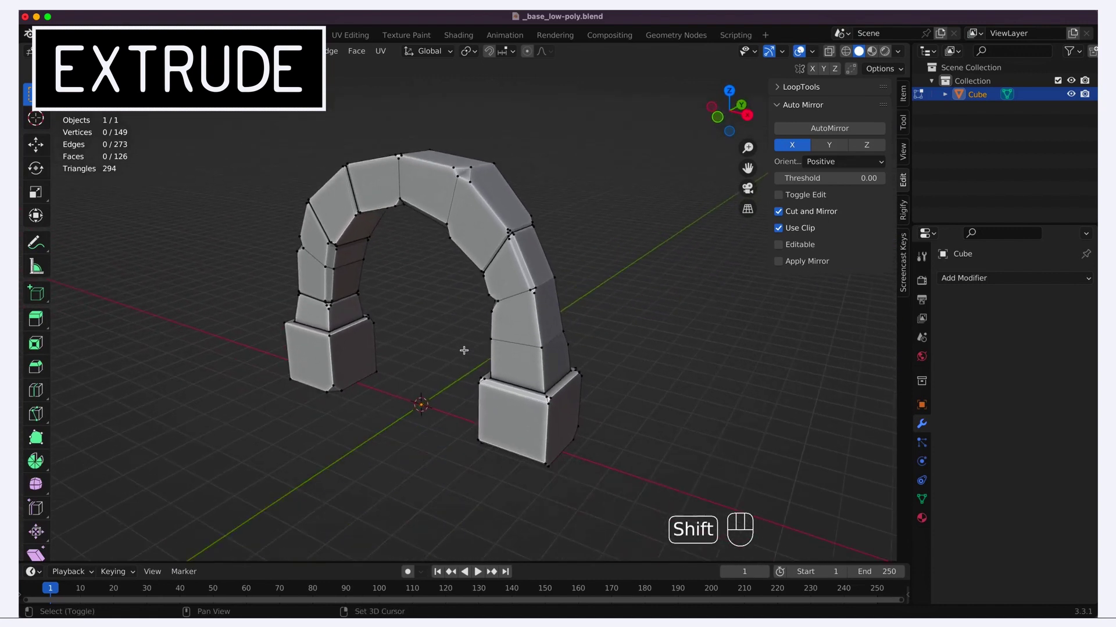
pyautogui.keyDown('ctrl'); pyautogui.scroll(3, 463, 350); pyautogui.keyUp('ctrl')
pyautogui.keyDown('ctrl'); pyautogui.scroll(3, 464, 350); pyautogui.keyUp('ctrl')
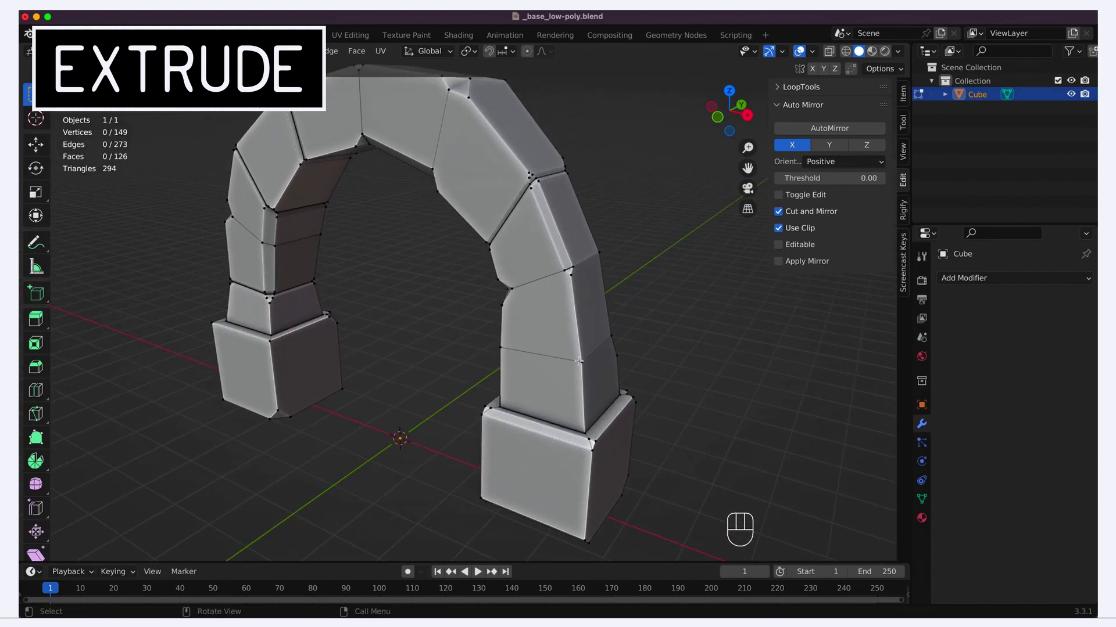
# - Extrude the right column's upper and lower front and side faces outward along their normals
pyautogui.click(554, 380)
pyautogui.keyDown('shift'); pyautogui.click(558, 325); pyautogui.keyUp('shift')
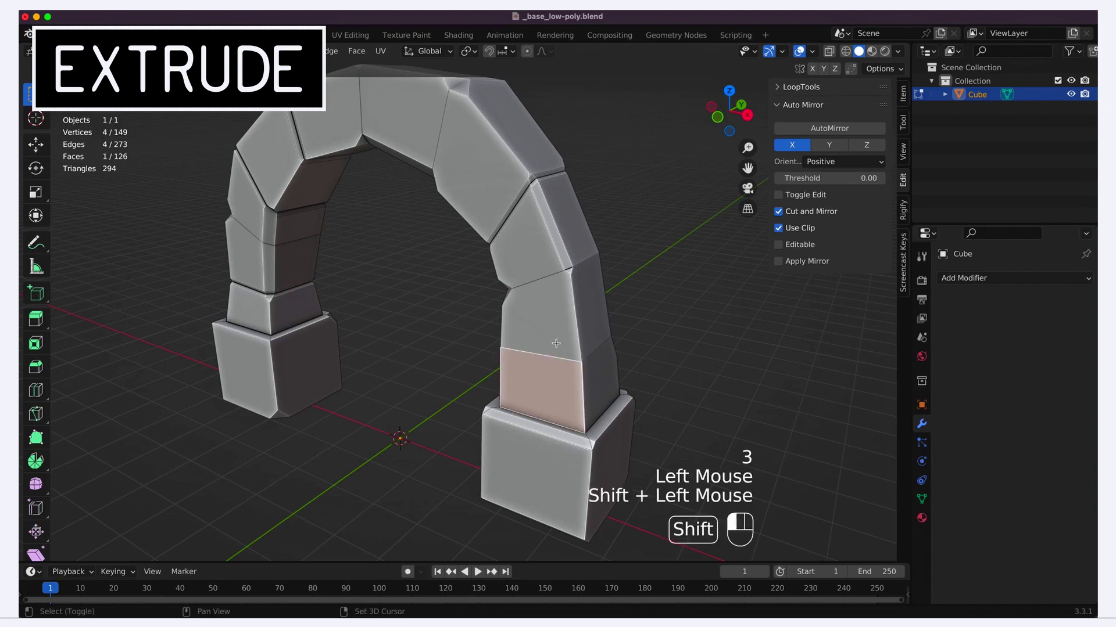
pyautogui.keyDown('shift'); pyautogui.click(598, 328); pyautogui.keyUp('shift')
pyautogui.keyDown('shift'); pyautogui.click(599, 372); pyautogui.keyUp('shift')
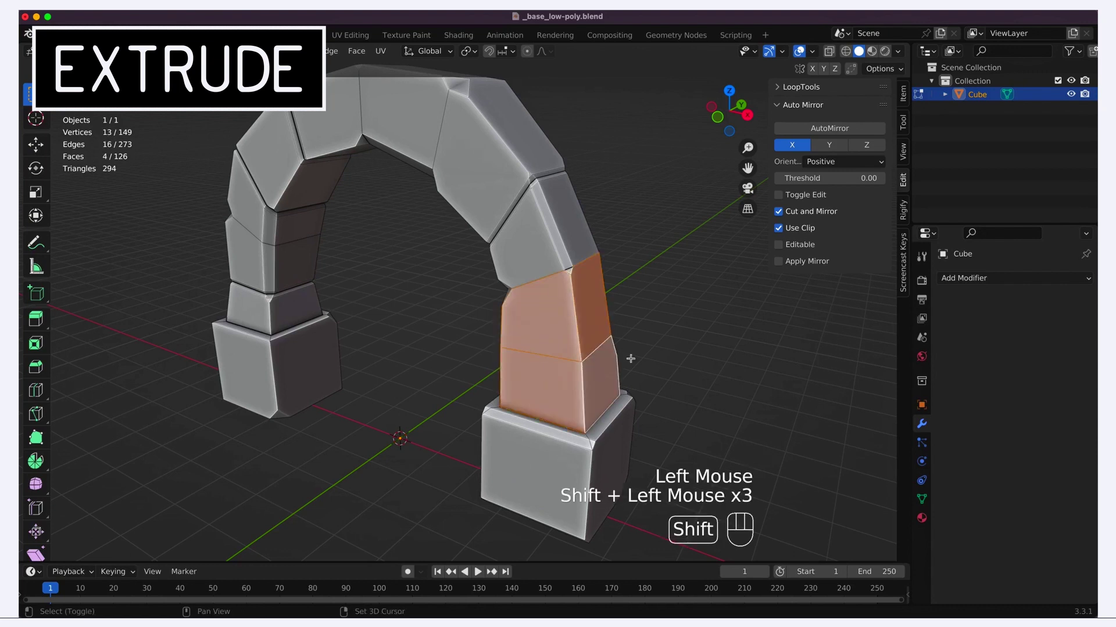
pyautogui.hotkey('alt', 'e')
pyautogui.click(684, 384)
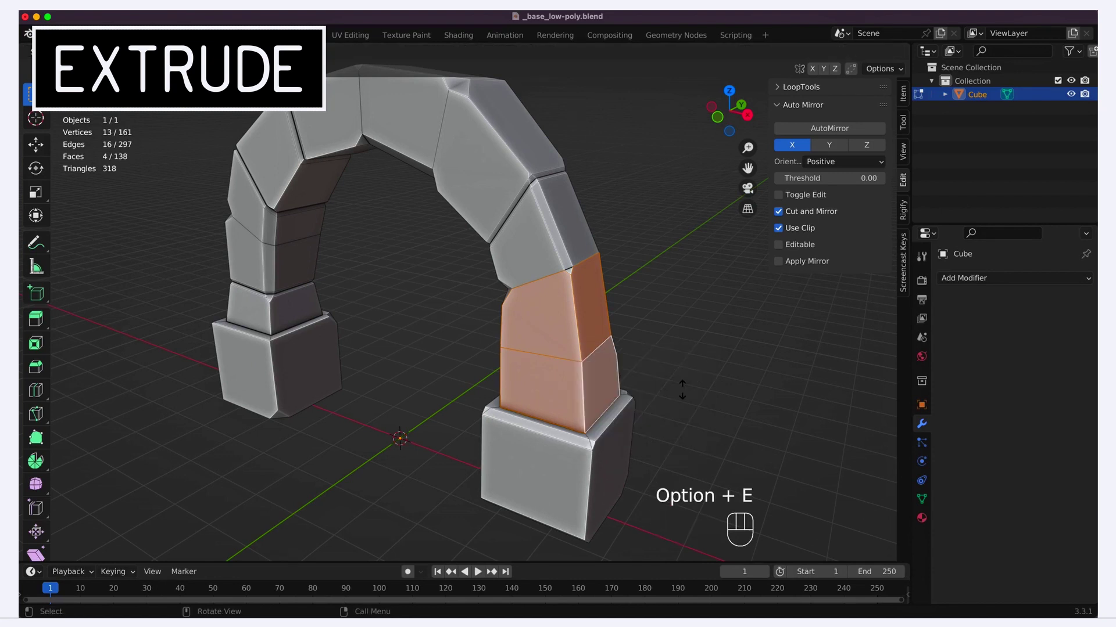
pyautogui.click(684, 389)
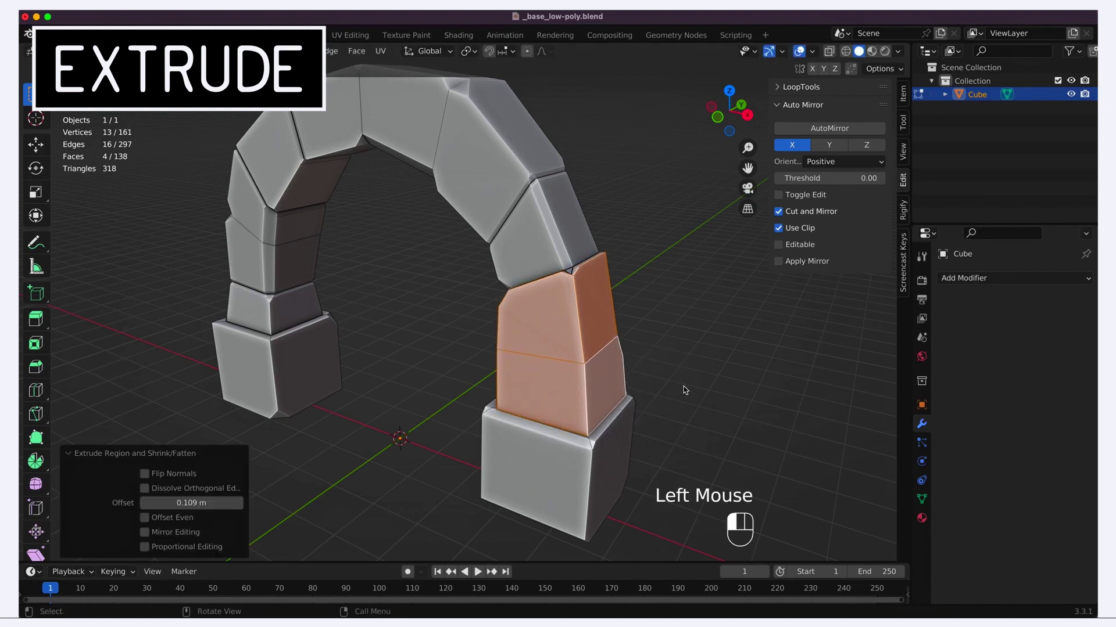
# - Squash the extruded faces along Z, deselect them, and return to Object Mode
pyautogui.press('s')
pyautogui.press('z')
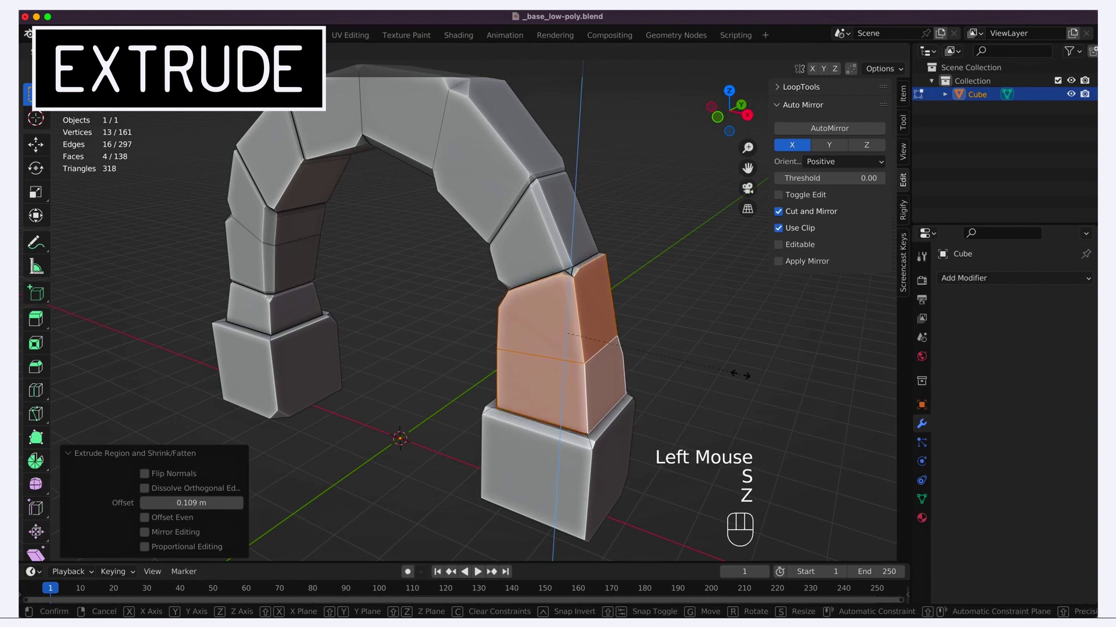
pyautogui.click(739, 375)
pyautogui.press('a')
pyautogui.press('a')
pyautogui.press('Tab')
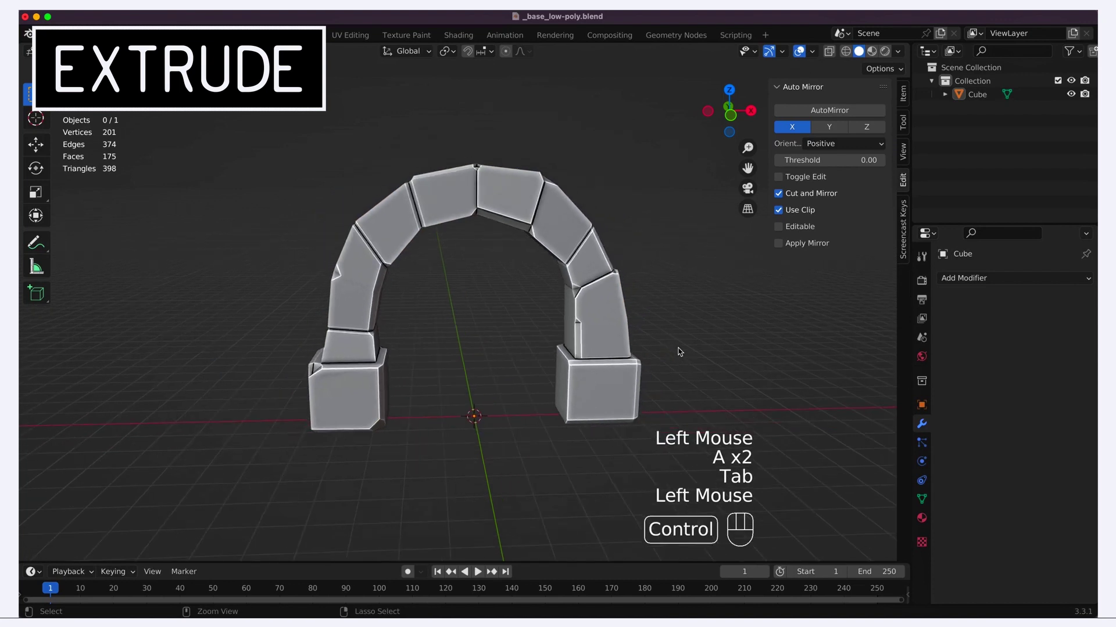
pyautogui.hscroll(-5, 678, 352)
pyautogui.keyDown('ctrl'); pyautogui.scroll(3, 678, 352); pyautogui.keyUp('ctrl')
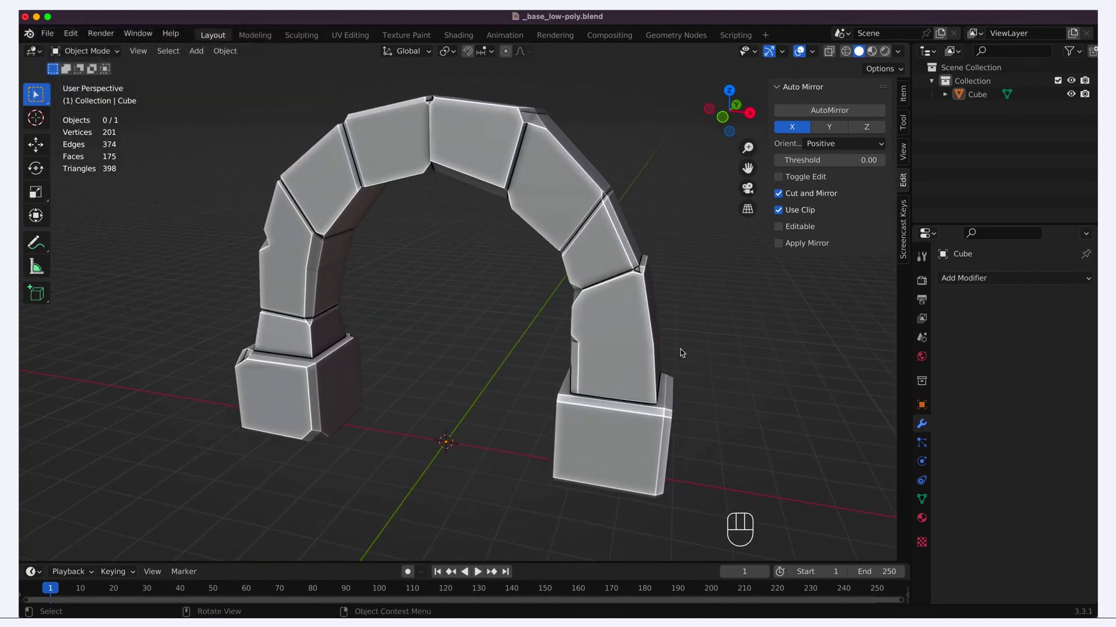
# - Hide the side panel, edit the arch mesh, and knife-cut triangles into a stone
pyautogui.press('n')
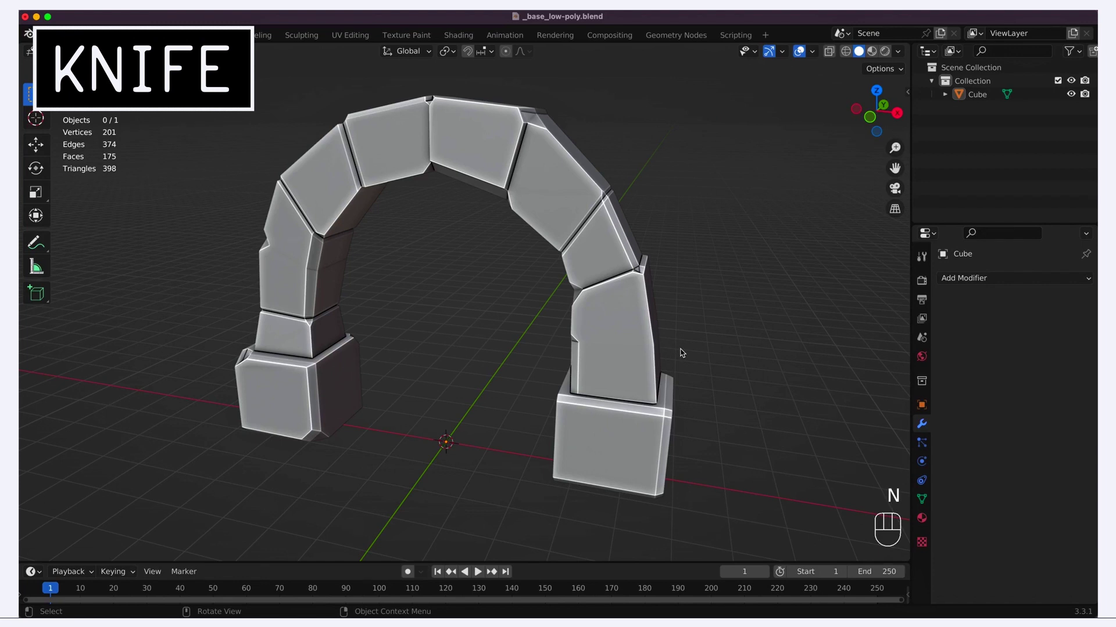
pyautogui.click(639, 349)
pyautogui.press('Tab')
pyautogui.moveTo(640, 348); pyautogui.dragTo(465, 232, button='middle')
pyautogui.press('k')
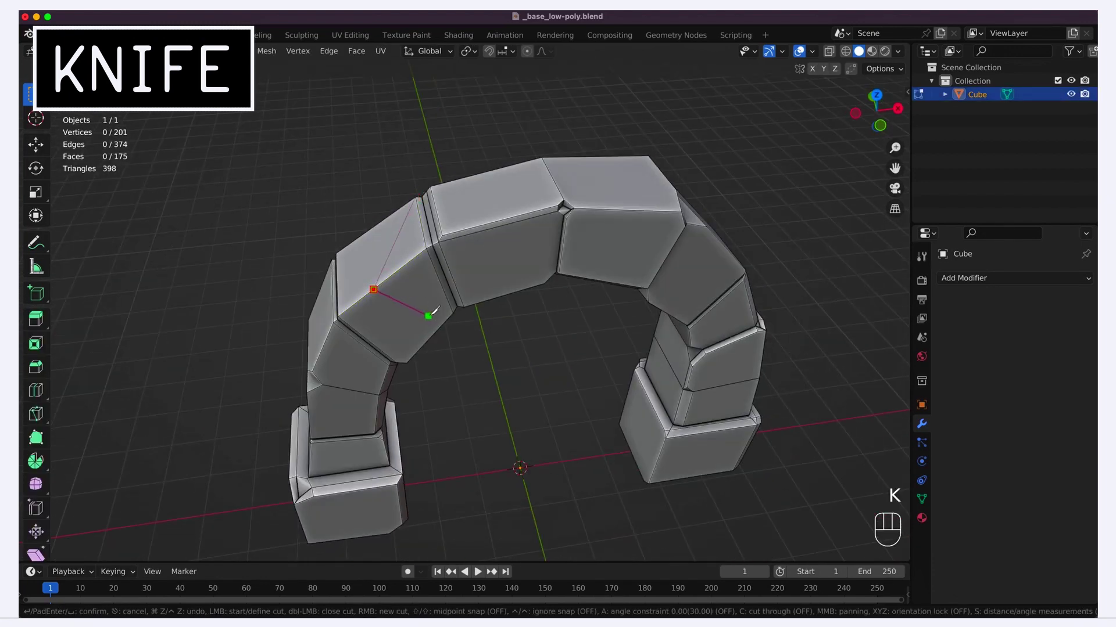
pyautogui.press('Return')
pyautogui.press('k')
pyautogui.click(414, 198)
pyautogui.press('Return')
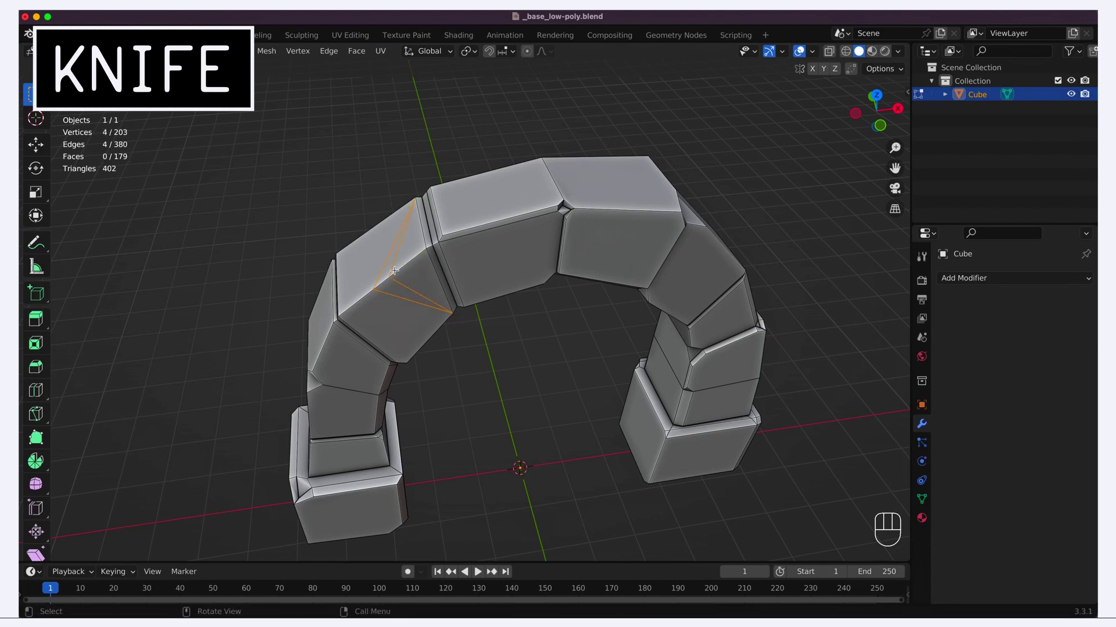
# - Extrude the two triangular knife-cut faces outward along their normals
pyautogui.press('3')
pyautogui.click(385, 278)
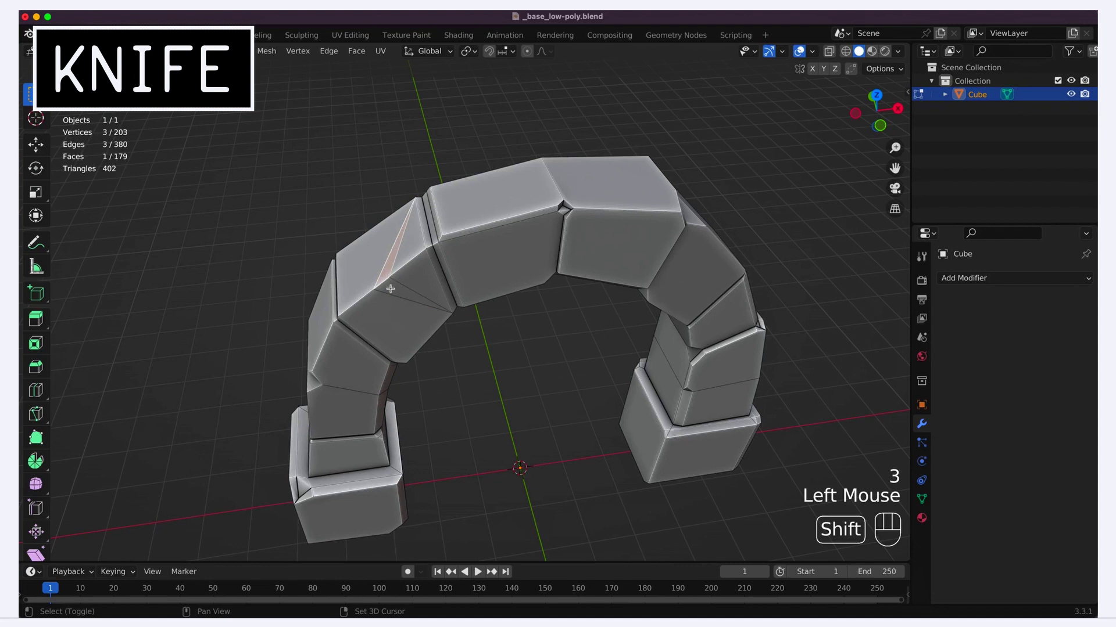
pyautogui.keyDown('shift'); pyautogui.click(411, 292); pyautogui.keyUp('shift')
pyautogui.hotkey('alt', 'e')
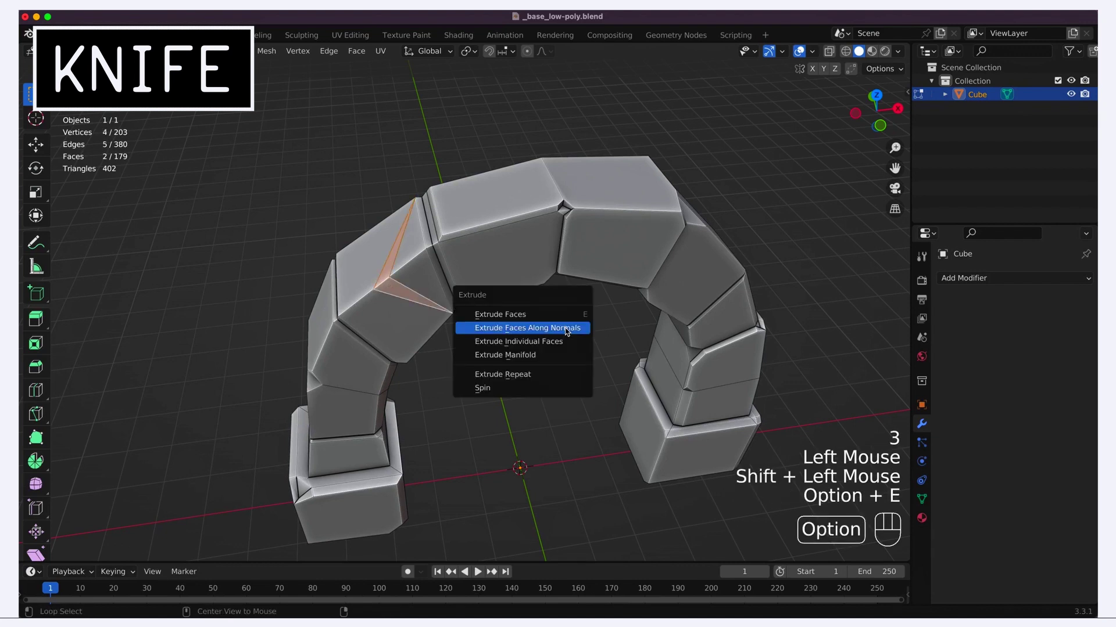
pyautogui.click(566, 325)
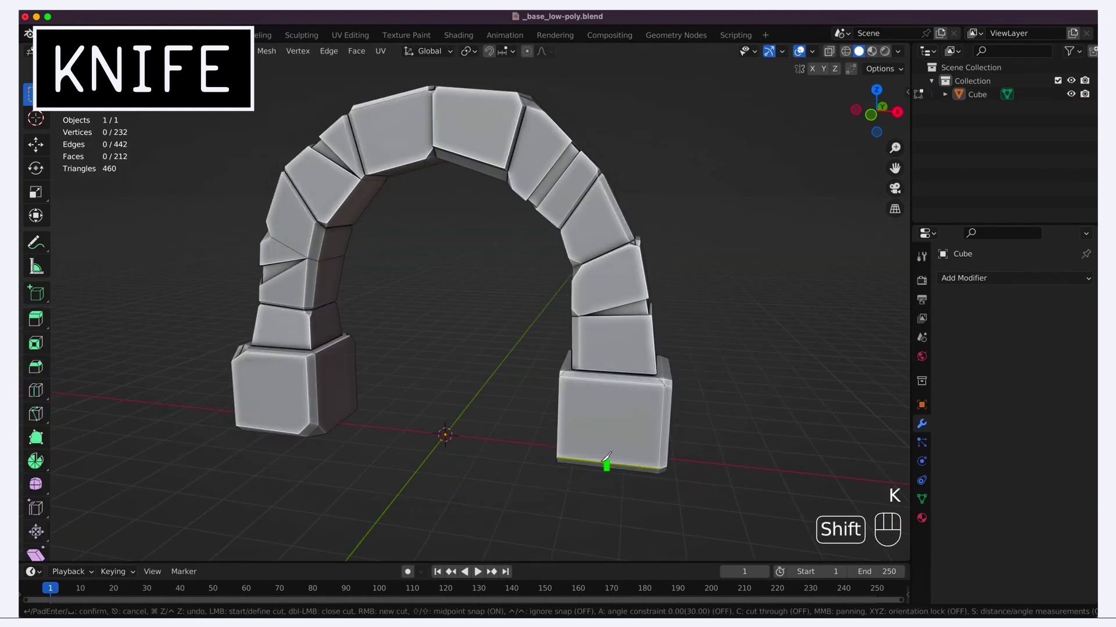
# - Knife a wedge-shaped crack down the front of the right pillar's base
pyautogui.click(606, 462)
pyautogui.click(591, 381)
pyautogui.press('Return')
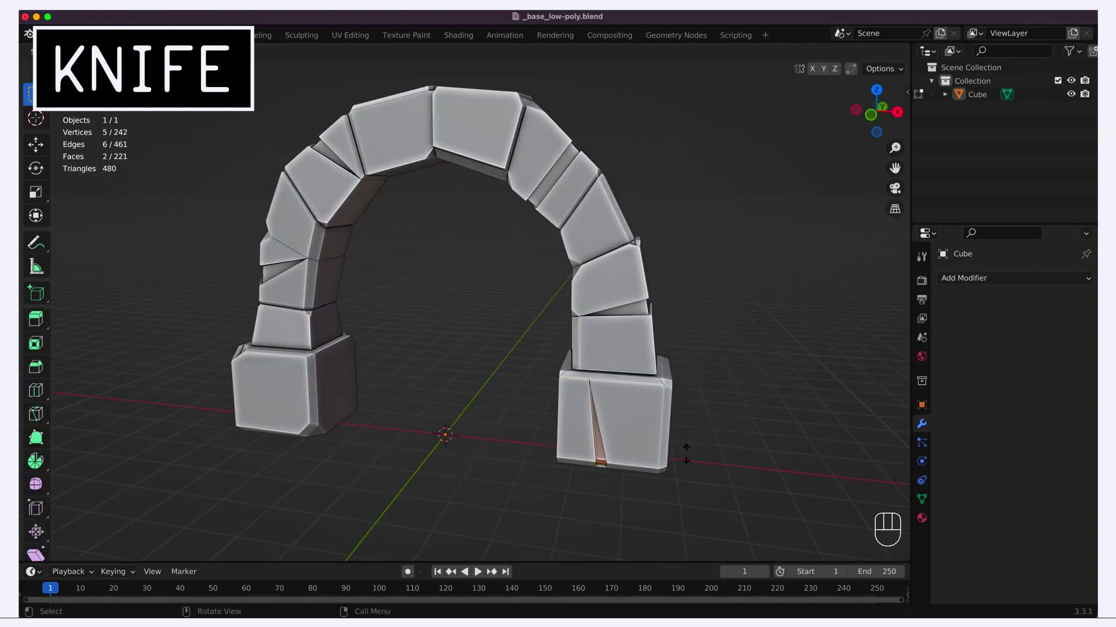
# - Delete a face inside the crack, then undo the deletion
pyautogui.press('a')
pyautogui.press('a')
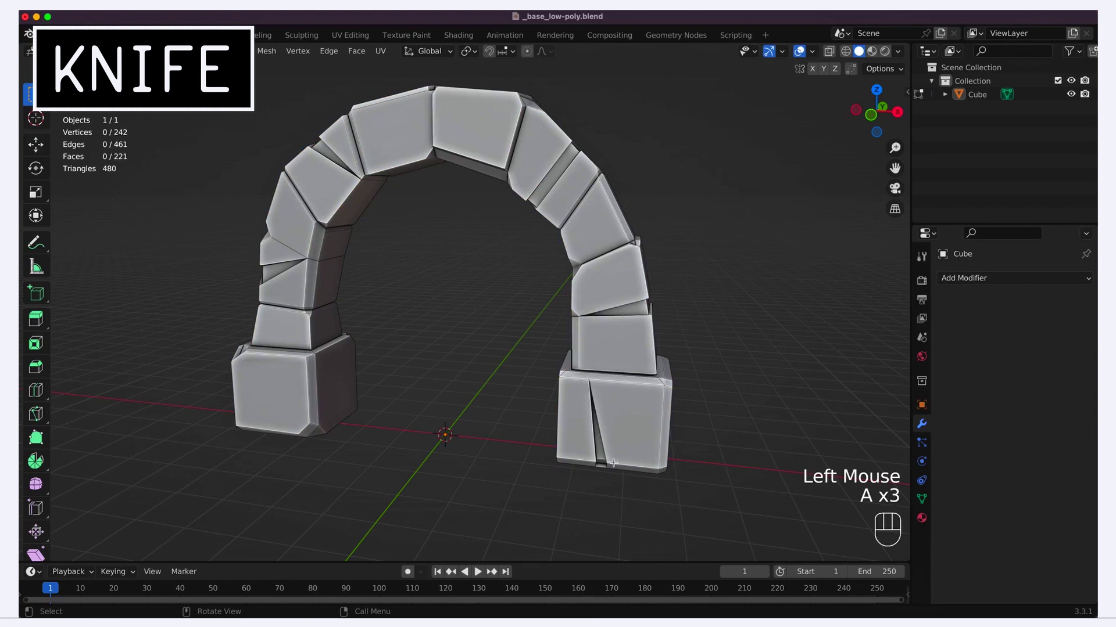
pyautogui.press('3')
pyautogui.click(602, 466)
pyautogui.press('x')
pyautogui.click(665, 473)
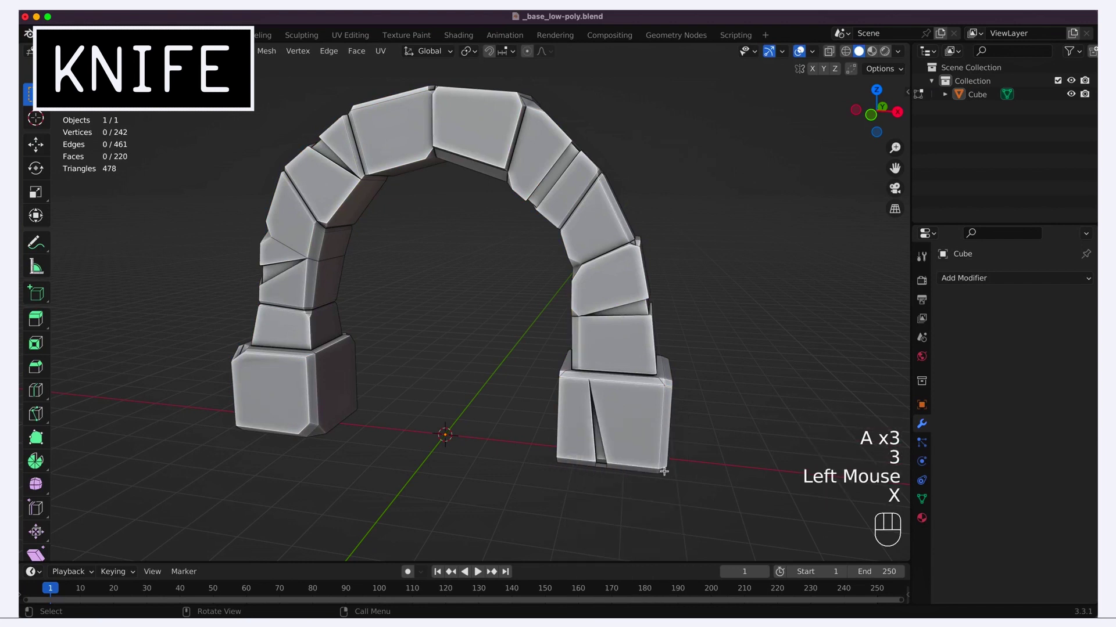
pyautogui.moveTo(675, 471); pyautogui.dragTo(674, 470, button='middle')
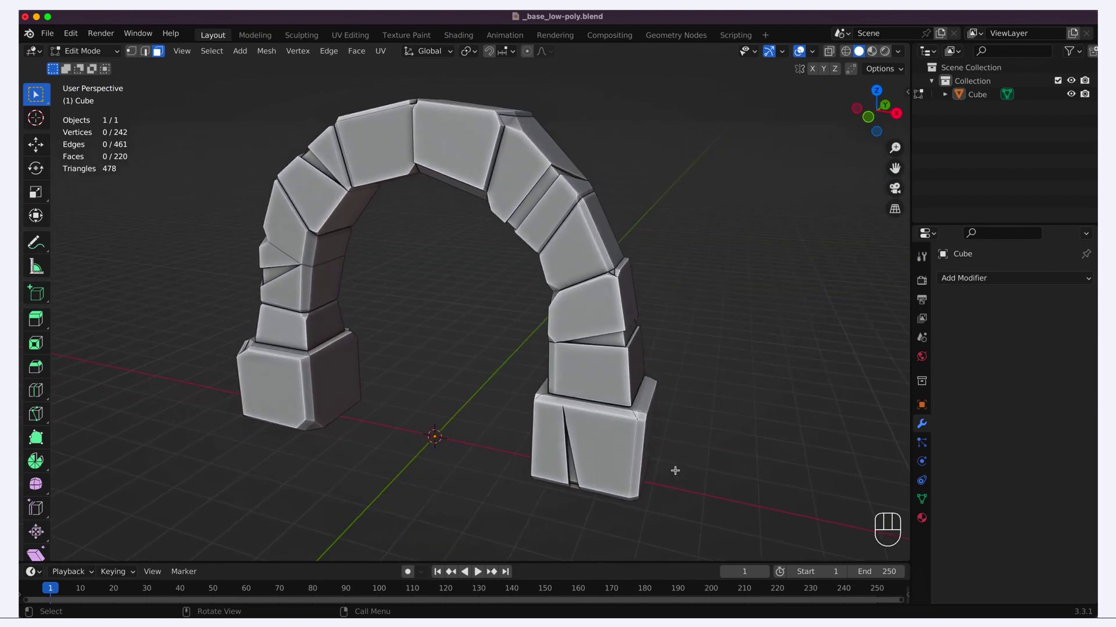
pyautogui.press('super+z')
pyautogui.press('super+z')
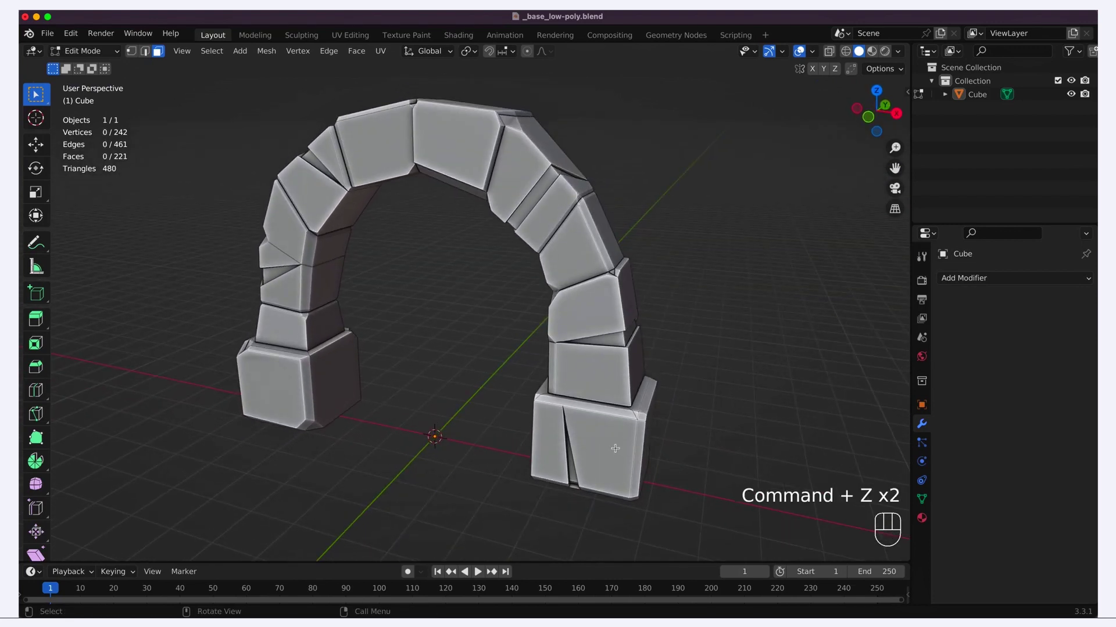